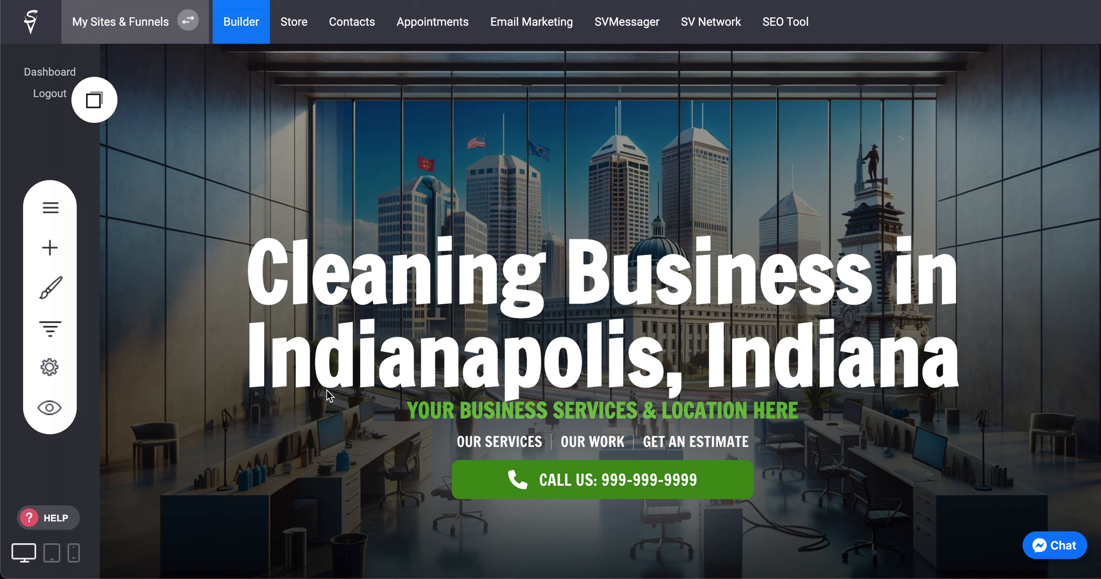
# - Open the image library for the hero block's background and browse the stored images
pyautogui.moveTo(154, 88)
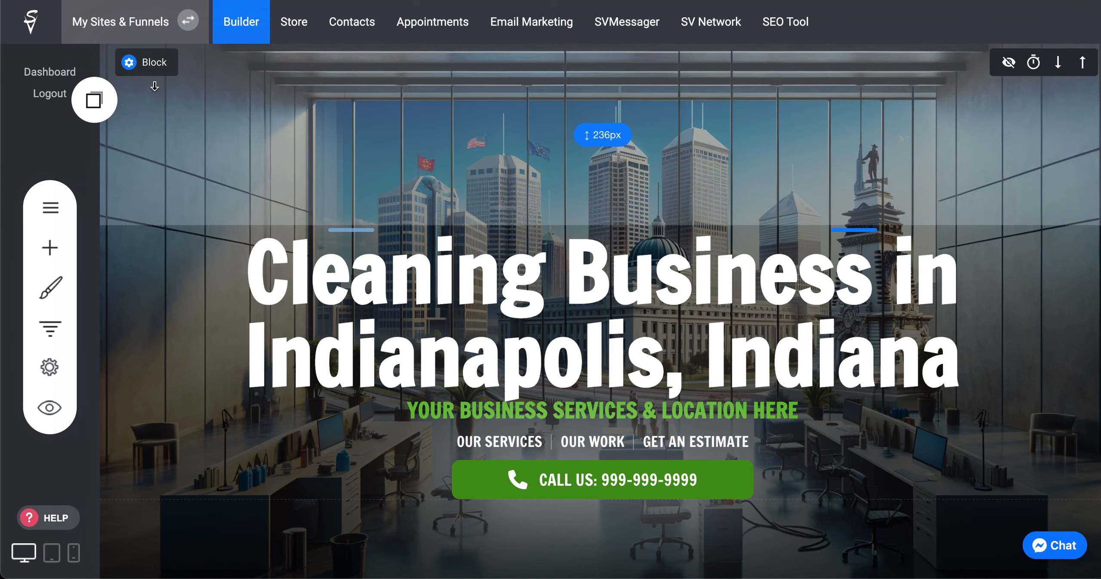
pyautogui.click(153, 63)
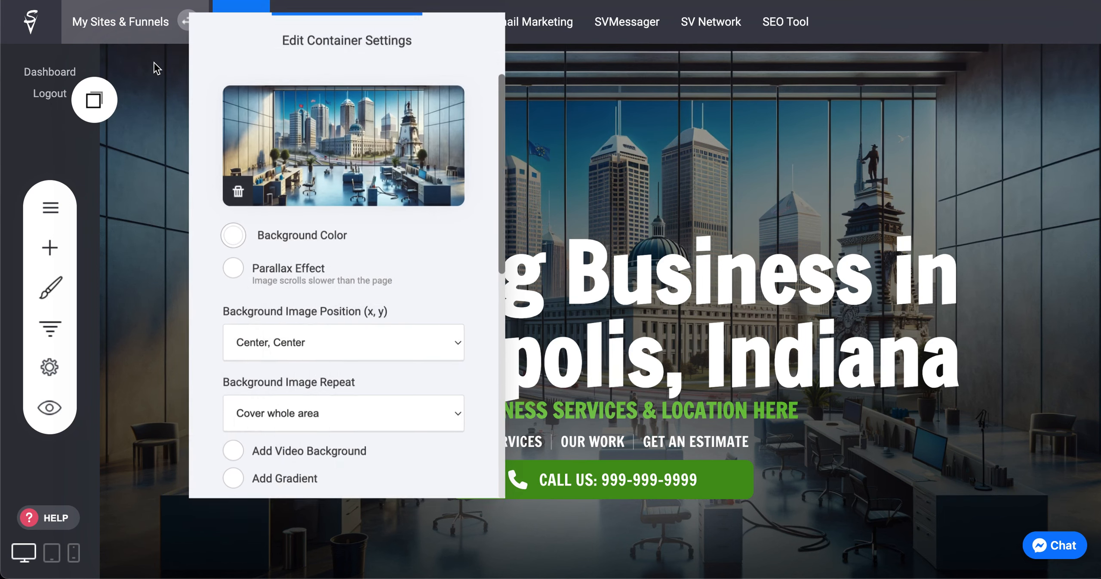
pyautogui.click(420, 152)
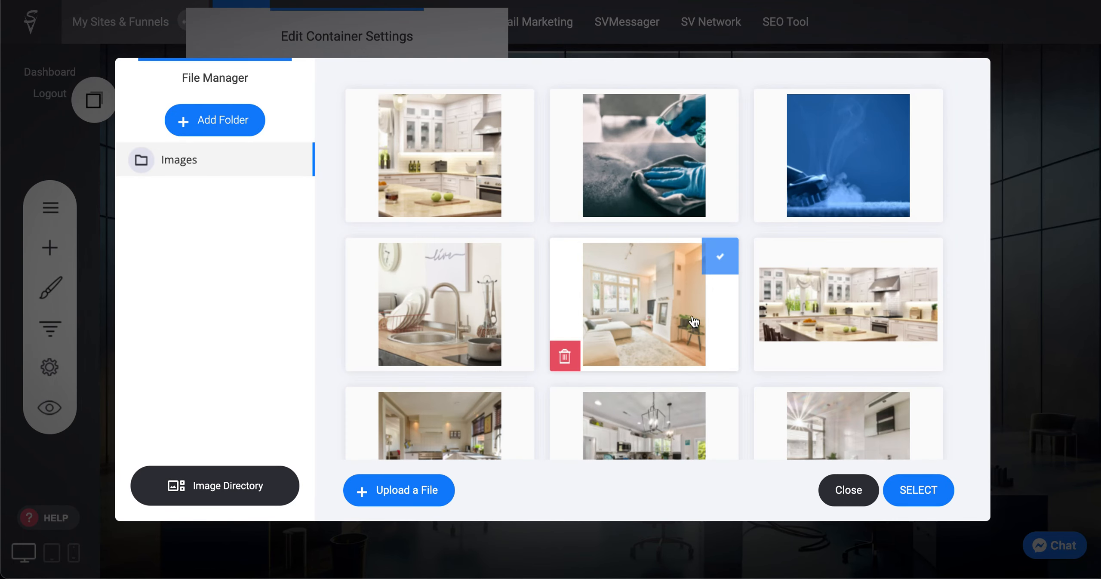
pyautogui.scroll(-3, 770, 338)
pyautogui.scroll(-5, 770, 338)
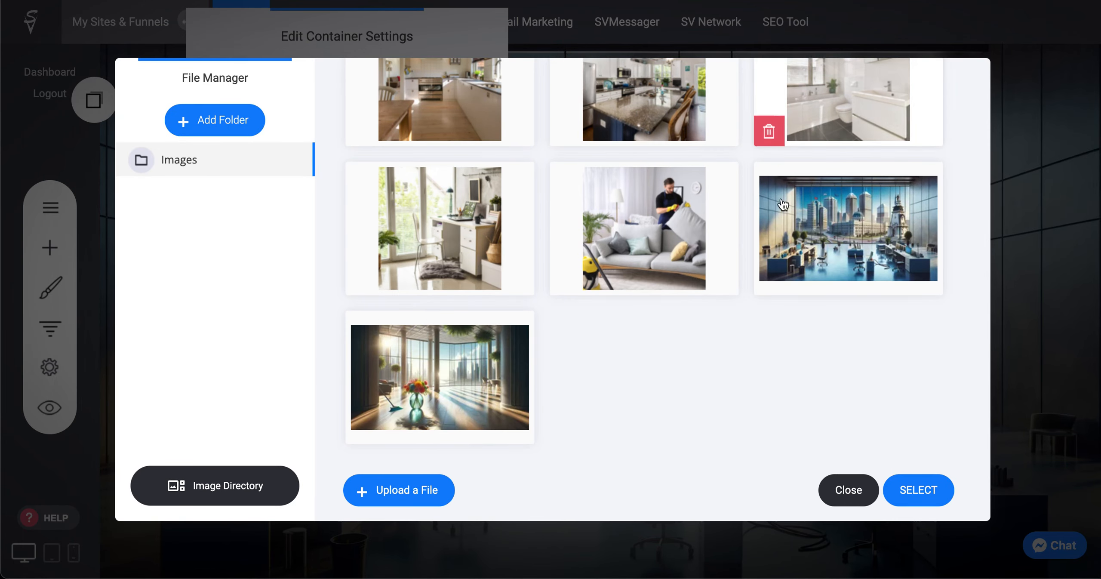
pyautogui.scroll(10, 785, 242)
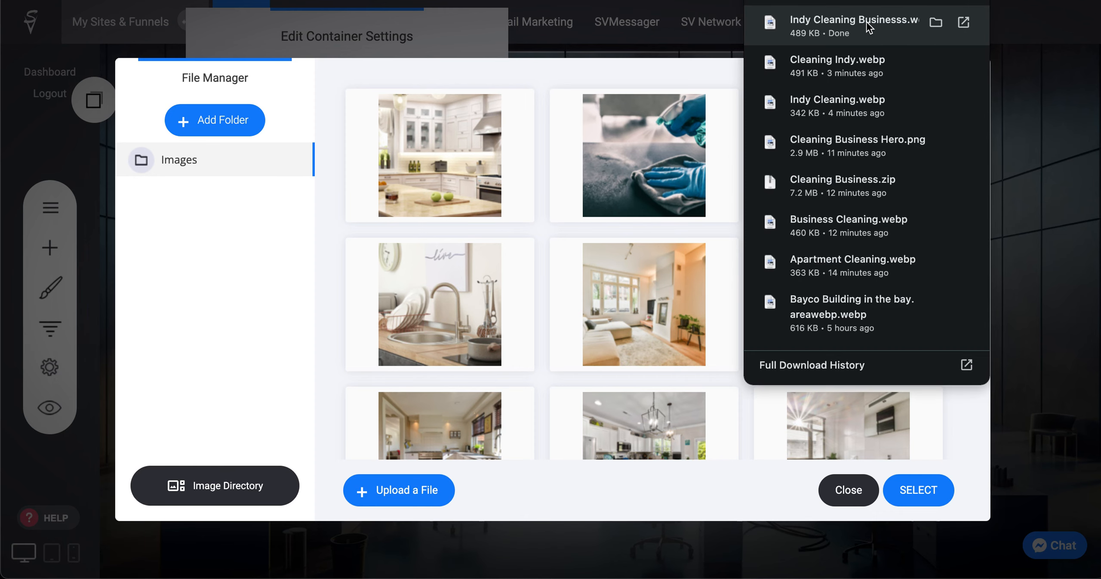
# - Upload the downloaded images Indy Cleaning Businesss.webp, Cleaning Indy.webp, Indy Cleaning.webp and Cleaning Business Hero.png to the image library
pyautogui.moveTo(613, 117); pyautogui.dragTo(603, 119)
pyautogui.click(977, 0)
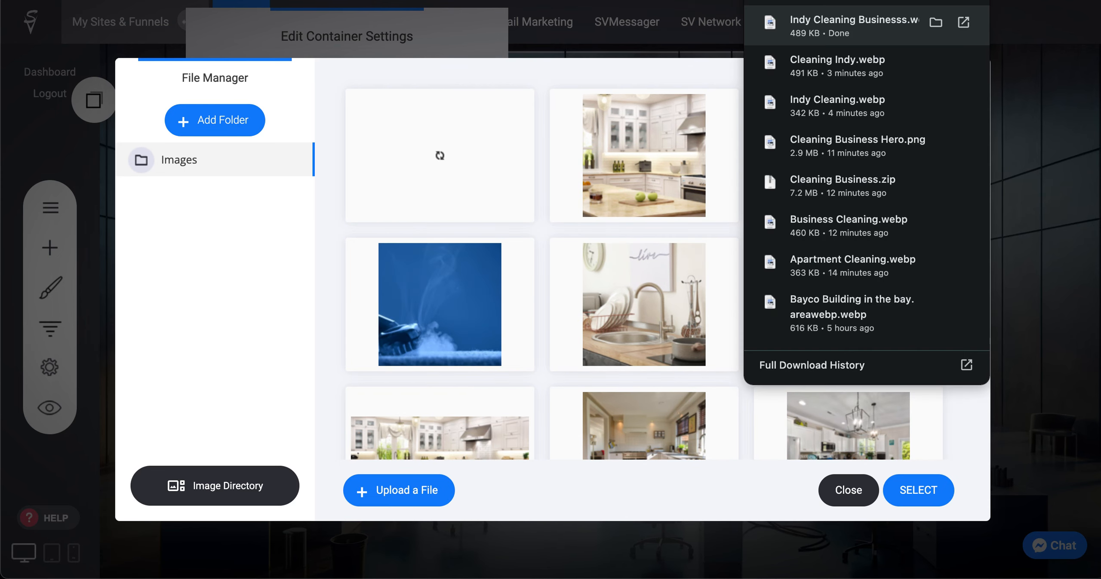
pyautogui.moveTo(880, 64); pyautogui.dragTo(645, 155)
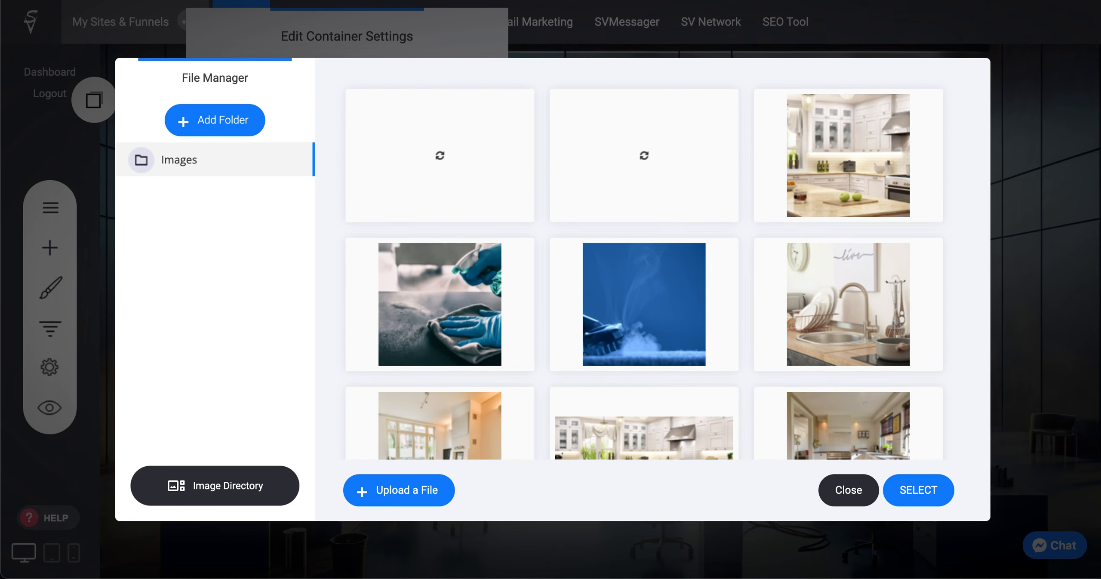
pyautogui.click(977, 0)
pyautogui.moveTo(839, 105); pyautogui.dragTo(570, 116)
pyautogui.click(978, 0)
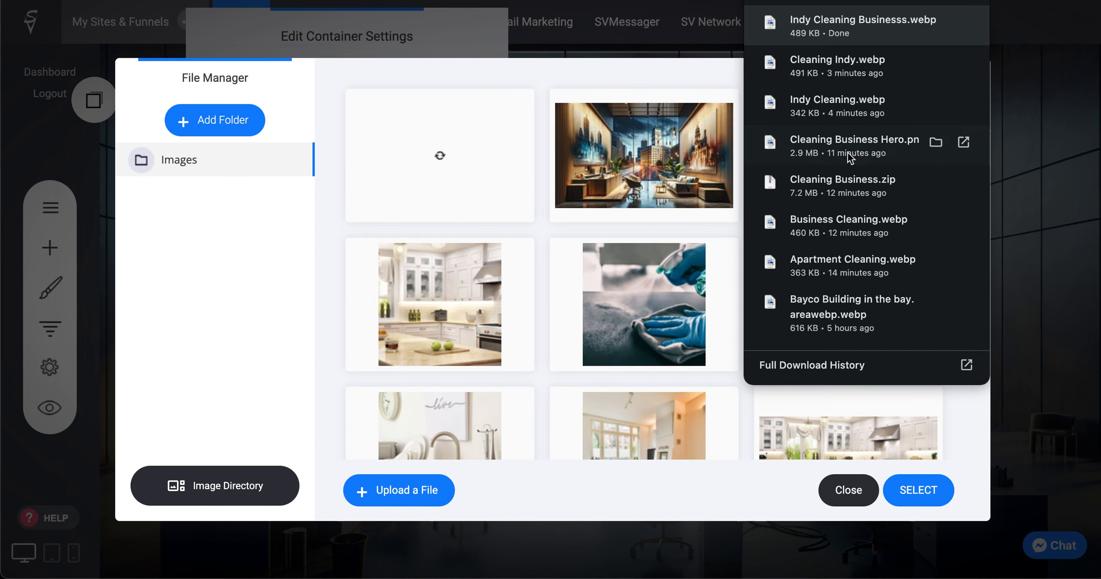
pyautogui.moveTo(863, 156); pyautogui.dragTo(654, 222)
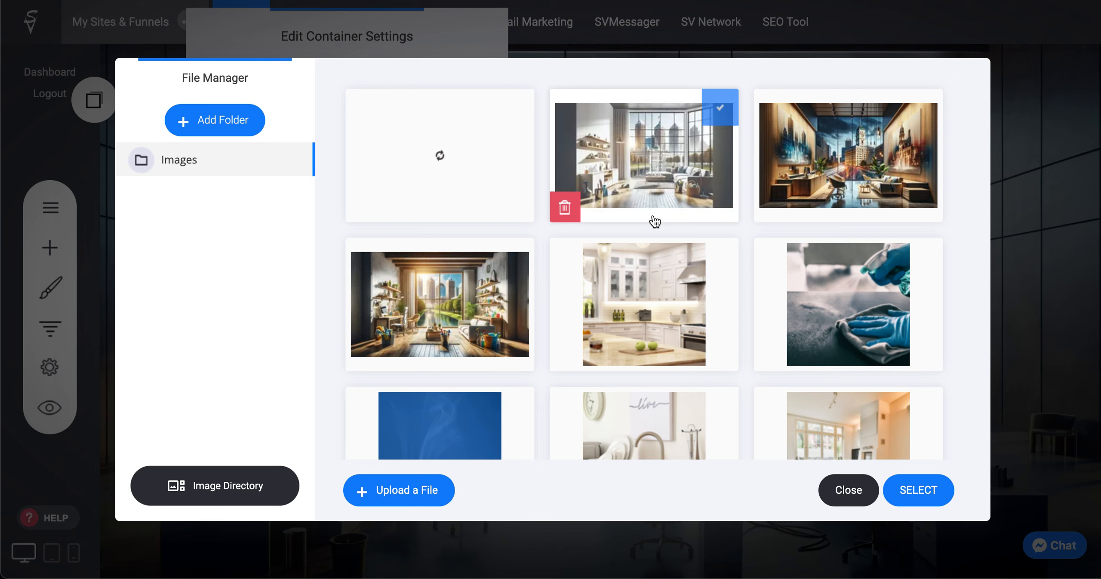
# - Try the bright living room image with the skyline windows as the hero block's background
pyautogui.click(662, 190)
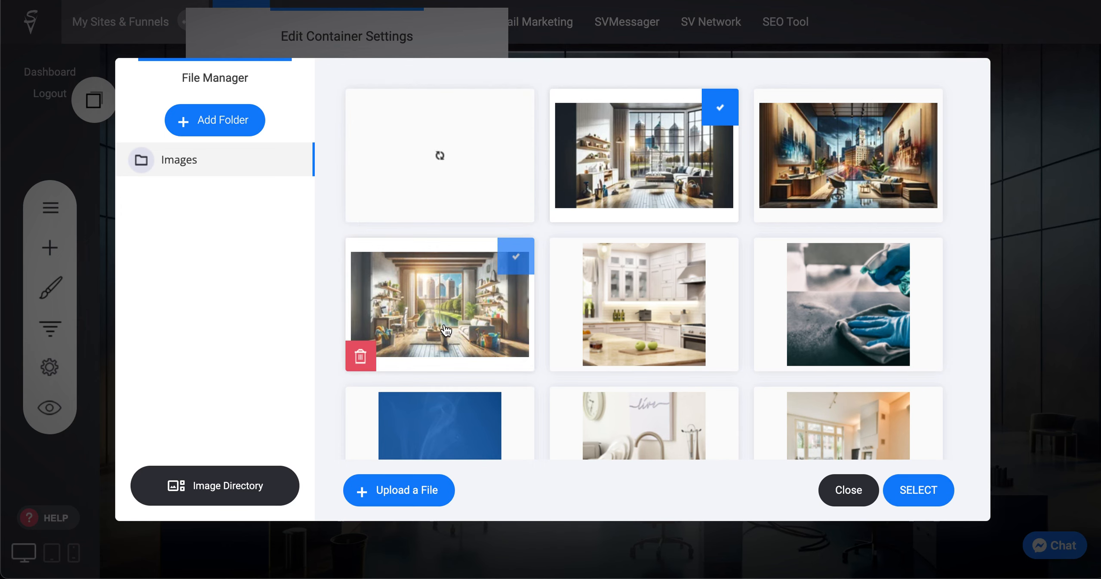
pyautogui.click(451, 302)
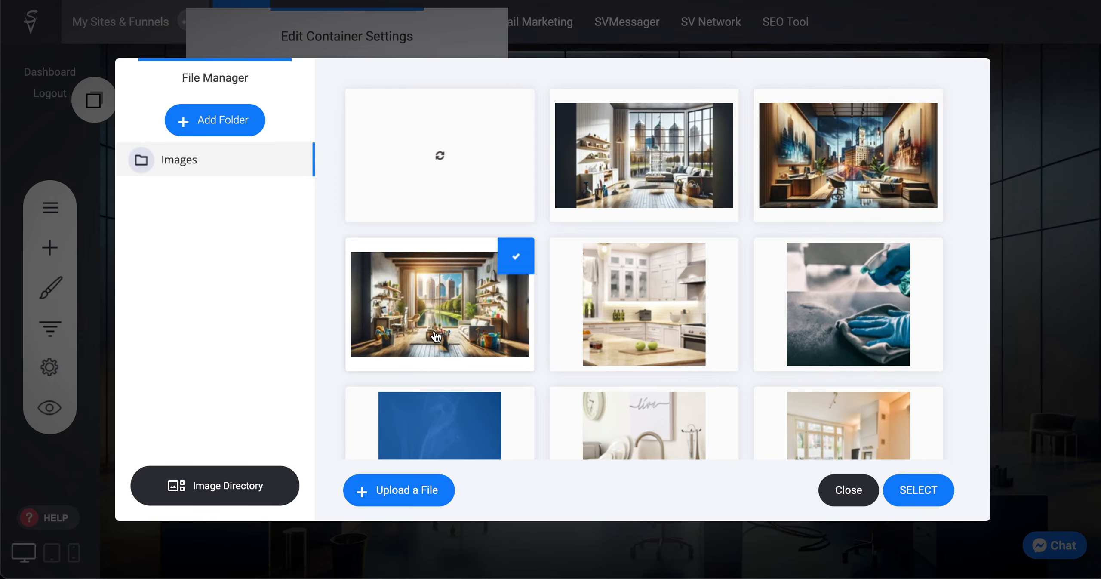
pyautogui.click(654, 164)
pyautogui.click(927, 497)
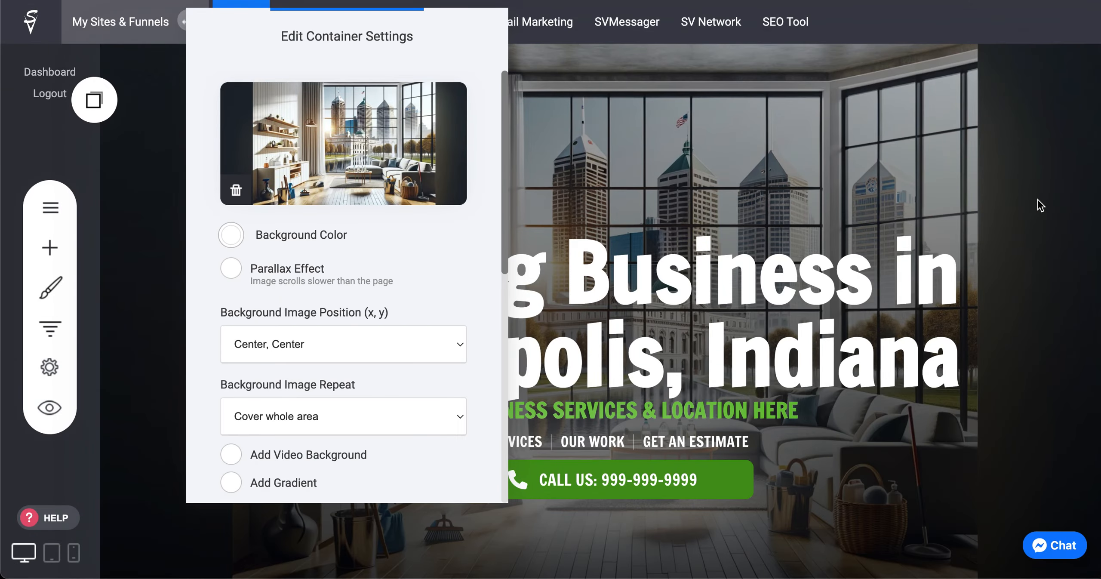
pyautogui.click(674, 291)
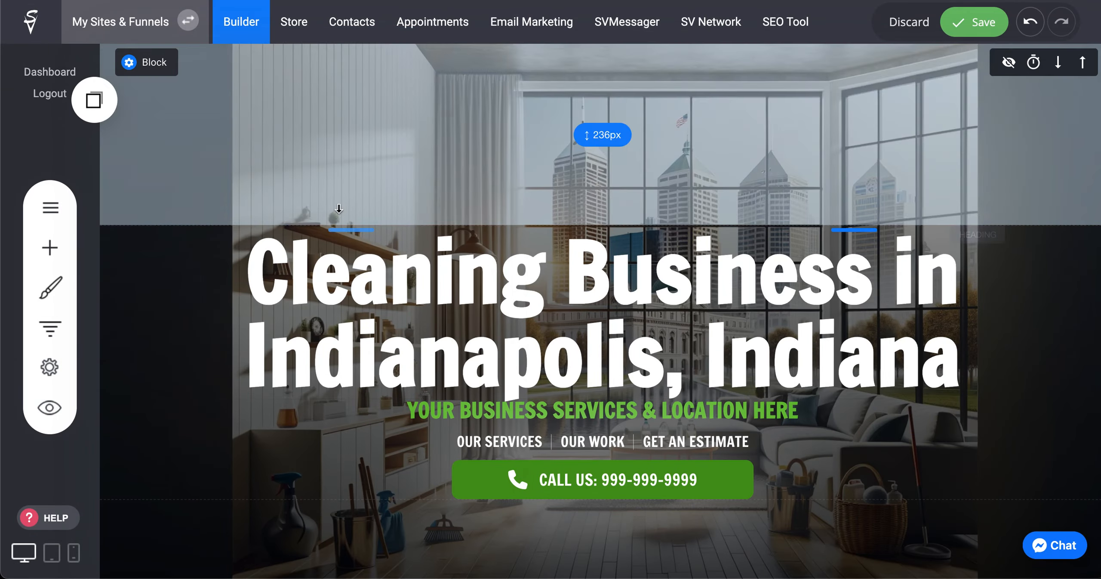
# - Try the office image with large skyline murals on its walls as the hero block's background
pyautogui.click(149, 62)
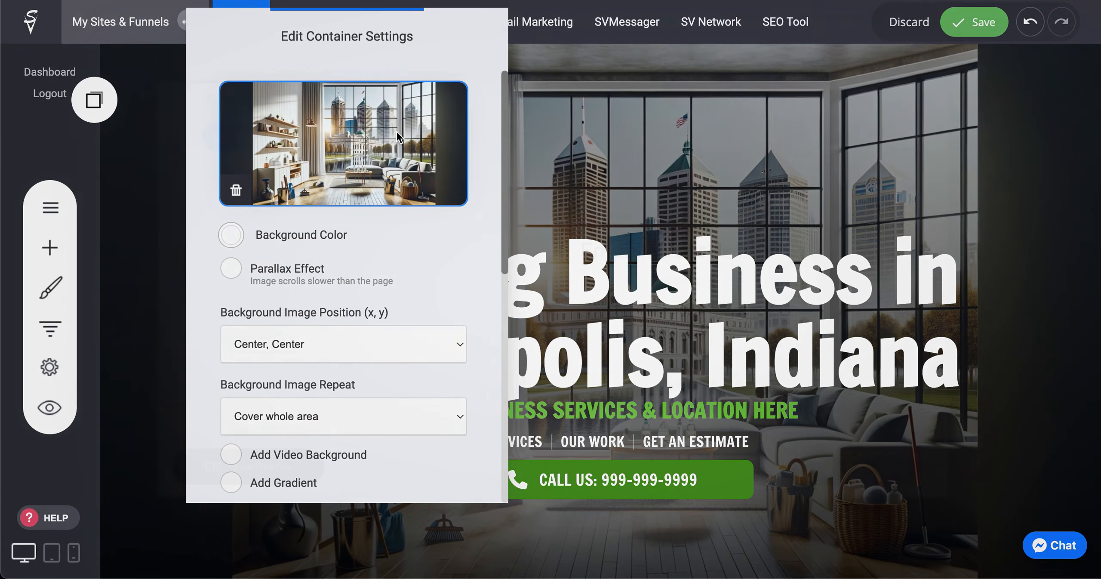
pyautogui.click(396, 132)
pyautogui.click(848, 161)
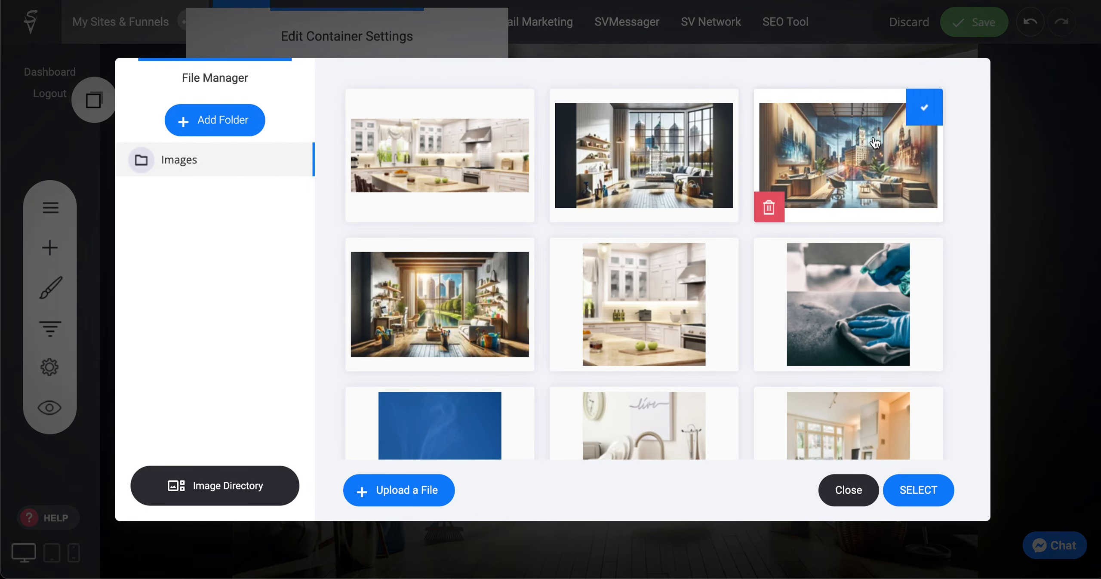
pyautogui.click(921, 490)
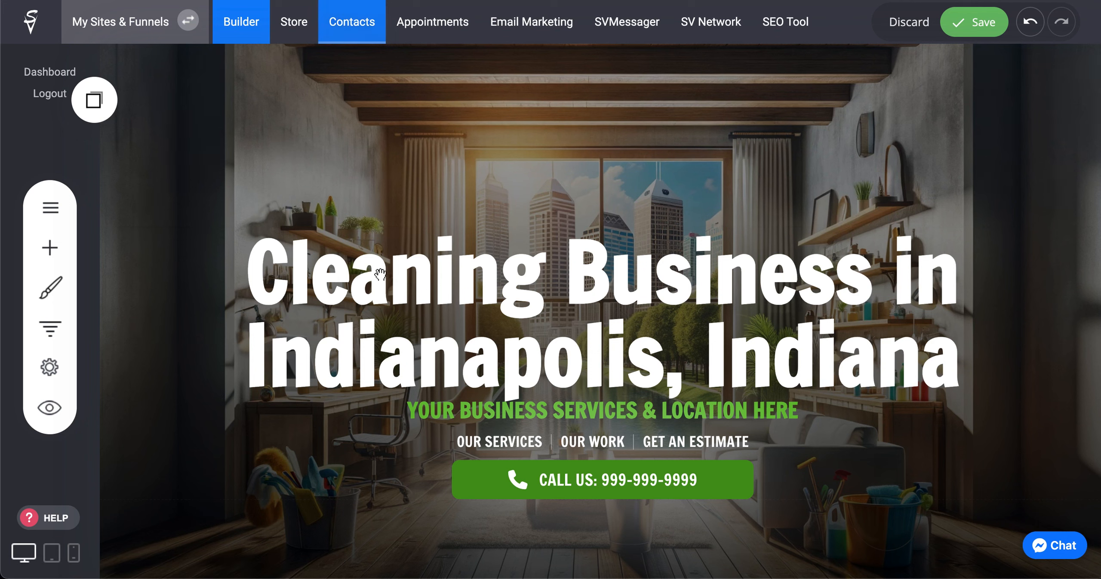
# - Delete the hero heading's text and place the cursor back in the emptied heading
pyautogui.tripleClick(378, 274)
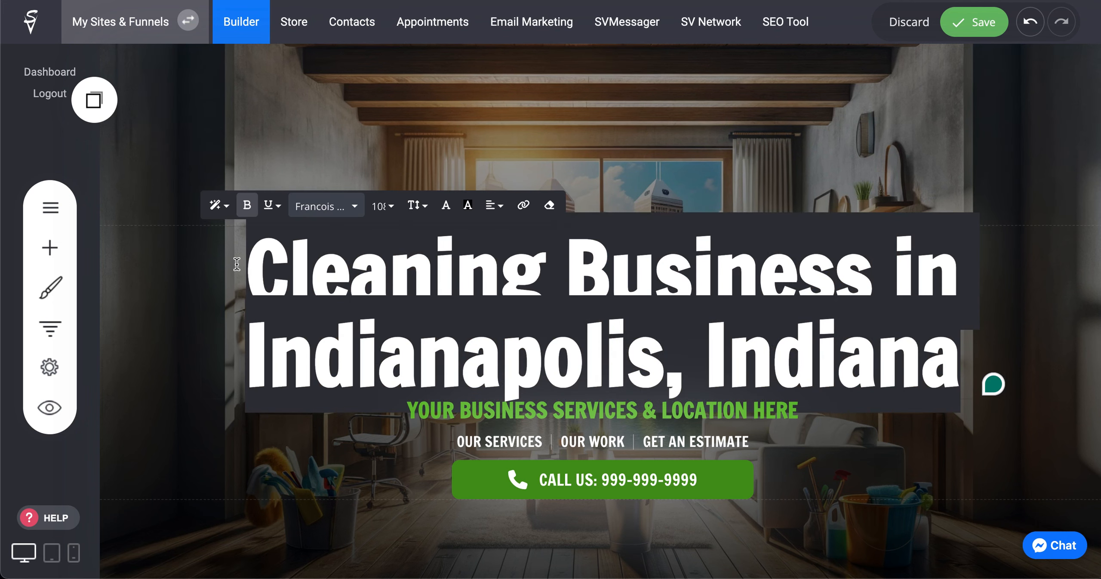
pyautogui.press('BackSpace')
pyautogui.click(270, 116)
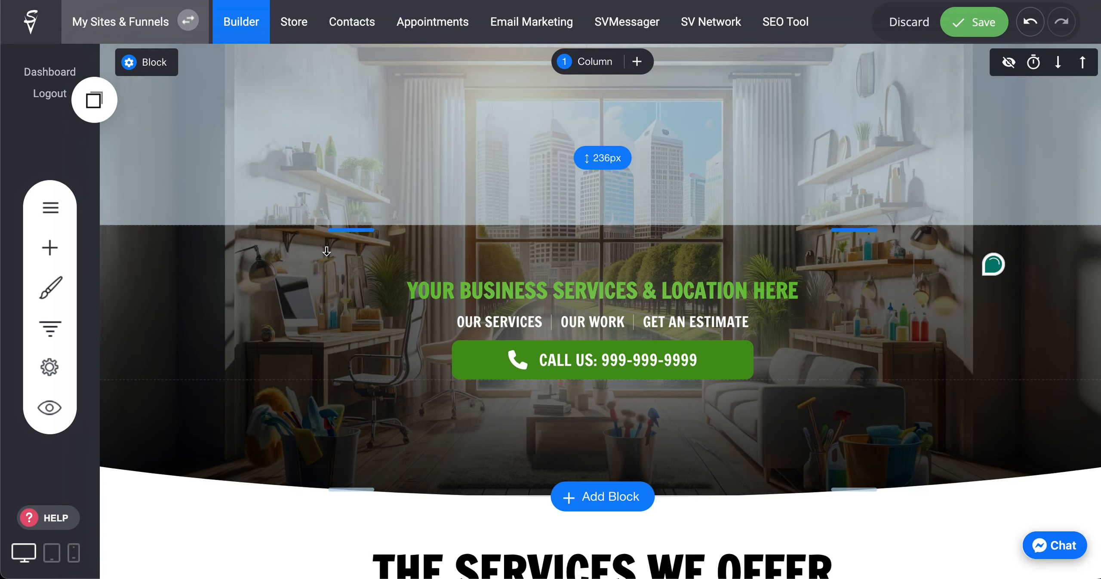
pyautogui.click(337, 254)
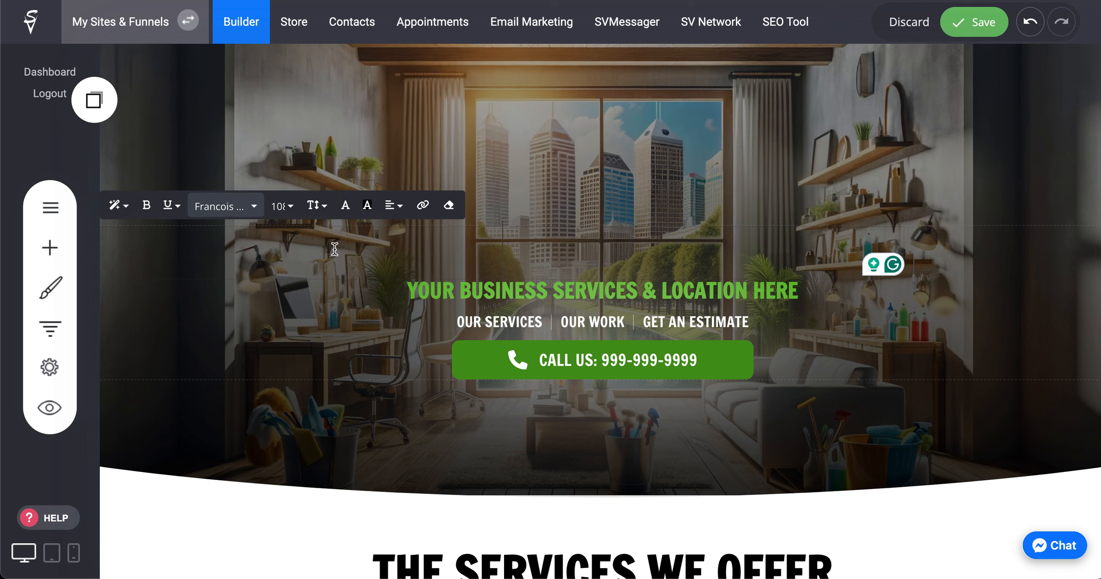
pyautogui.write('rjfjh')
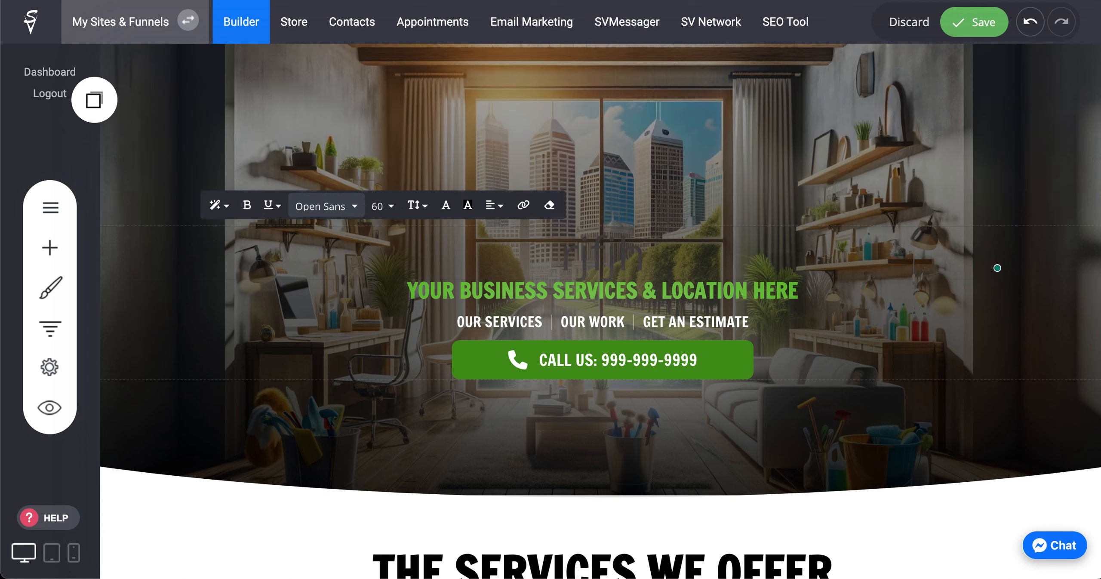
pyautogui.press('BackSpace')
pyautogui.press('BackSpace')
pyautogui.press('BackSpace')
pyautogui.press('BackSpace')
pyautogui.press('BackSpace')
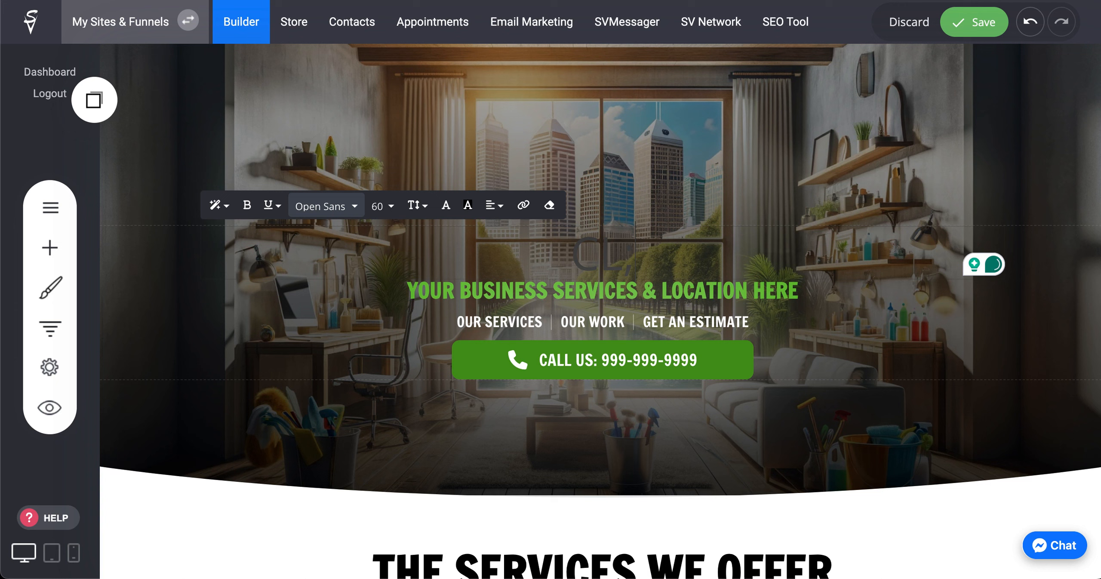
# - Enter "cleaning business in indianapolis, indiana" as the hero heading
pyautogui.write('cl')
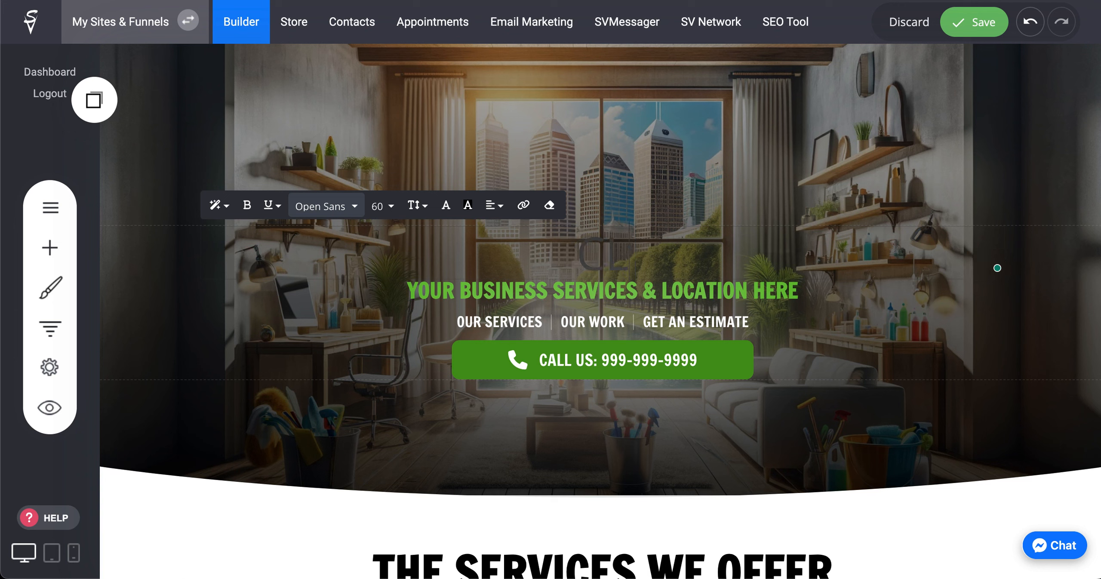
pyautogui.write('eaning business')
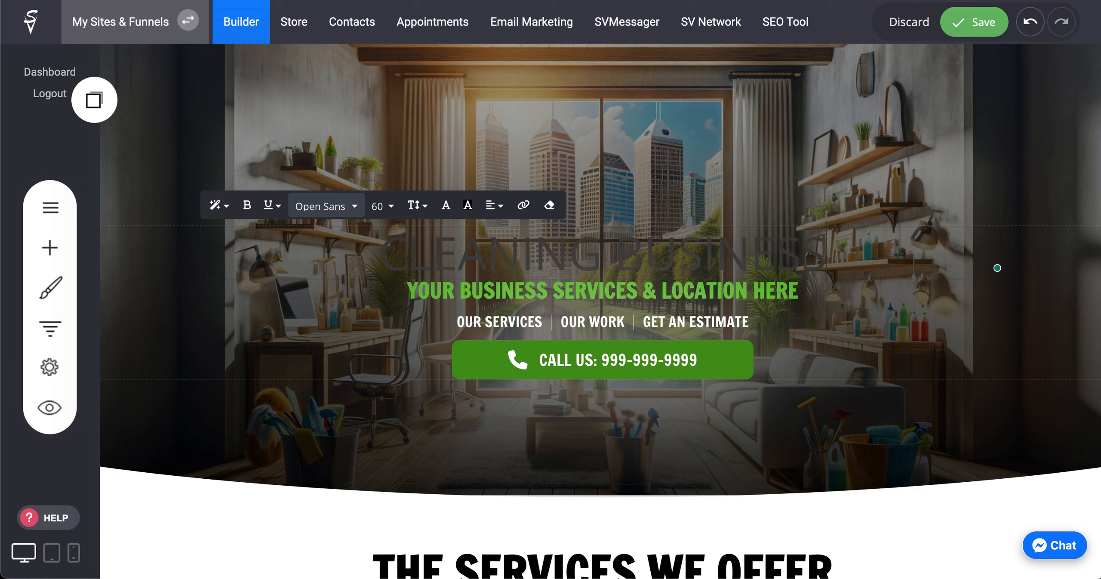
pyautogui.write(' in indianapo')
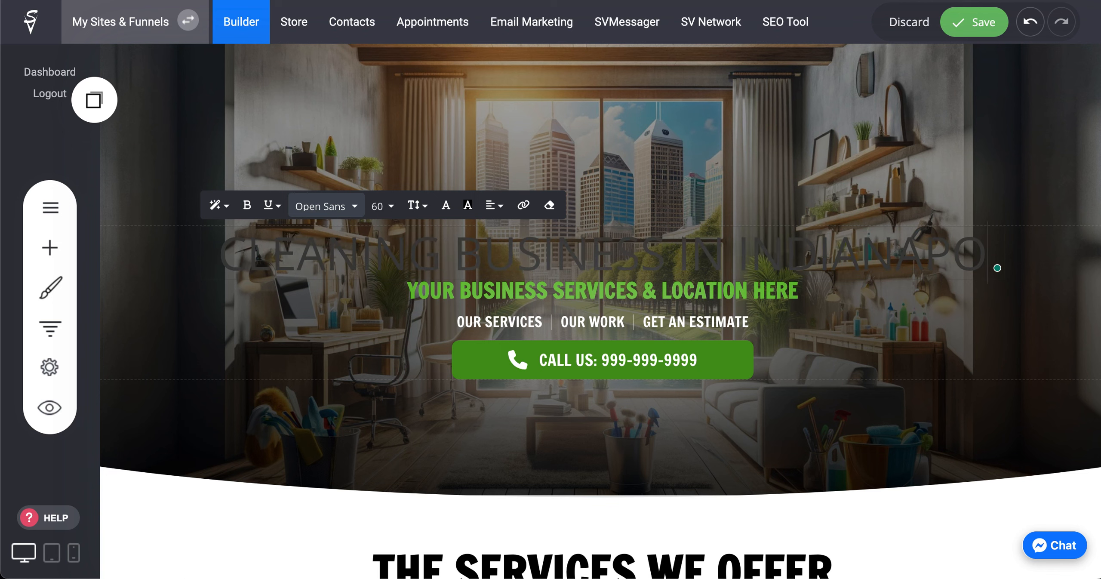
pyautogui.write('lis, indiana')
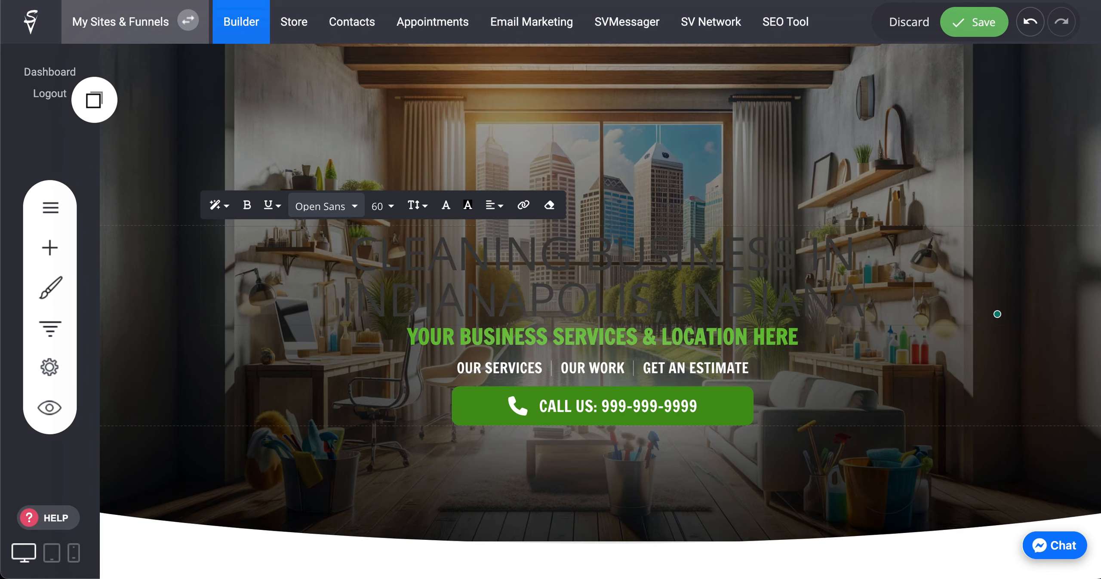
# - Make the whole hero heading bold and set its font to Francois
pyautogui.moveTo(874, 308); pyautogui.dragTo(264, 226)
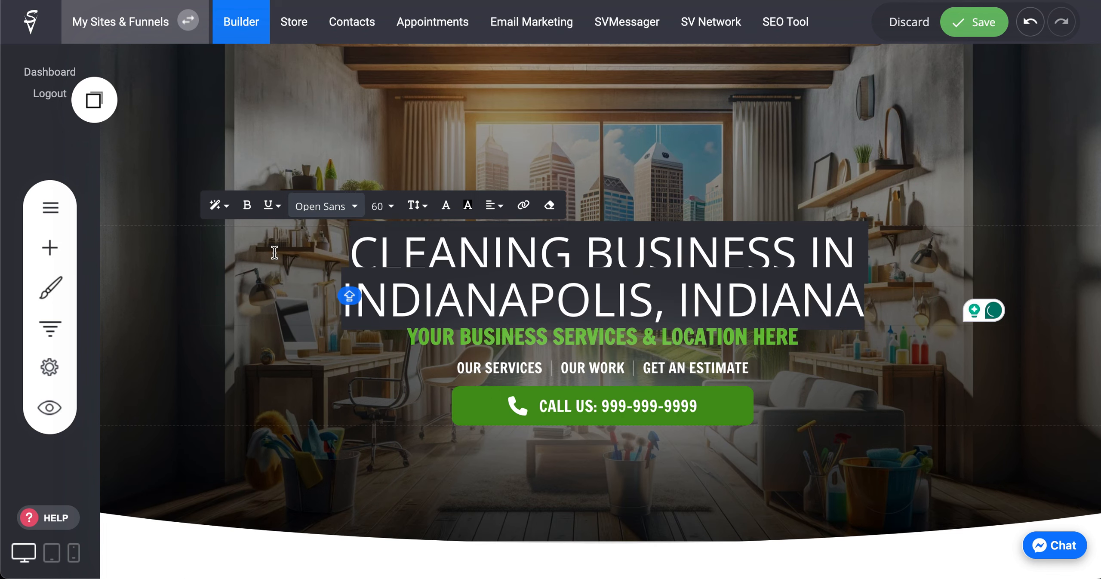
pyautogui.click(247, 205)
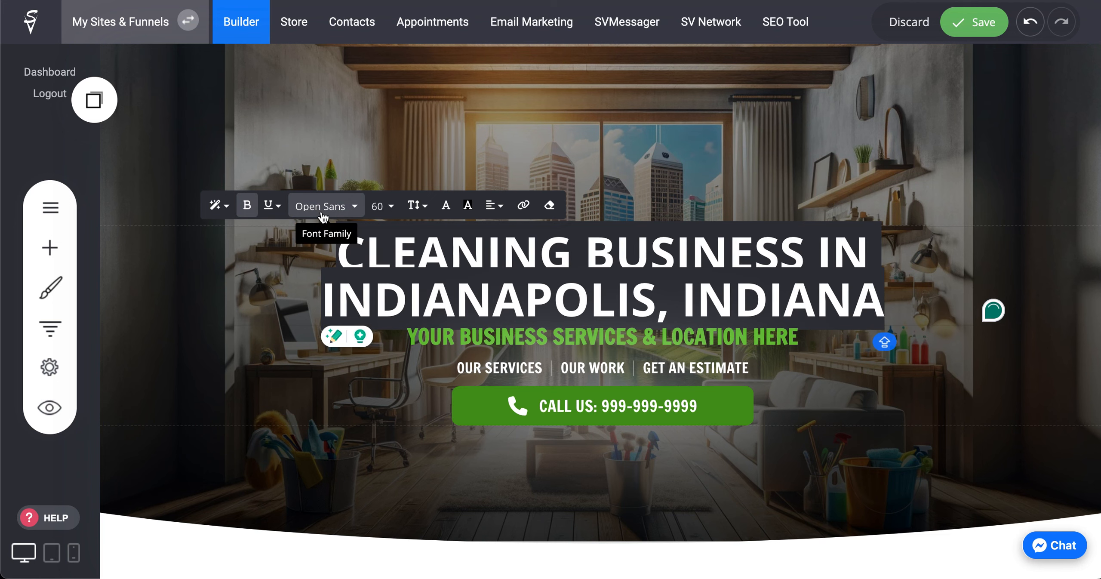
pyautogui.click(326, 207)
pyautogui.click(338, 271)
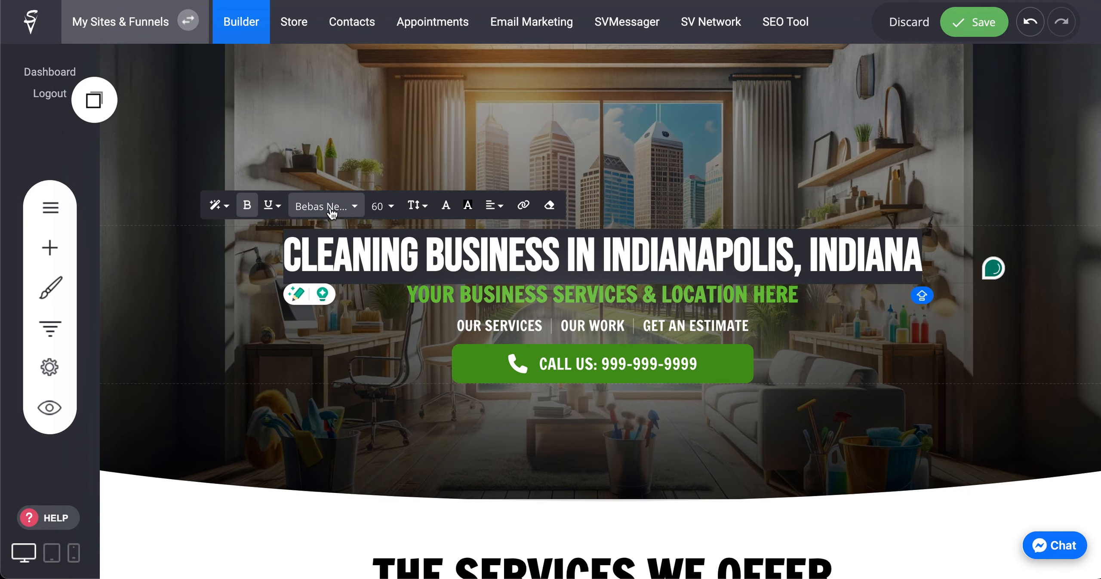
pyautogui.click(329, 207)
pyautogui.click(353, 291)
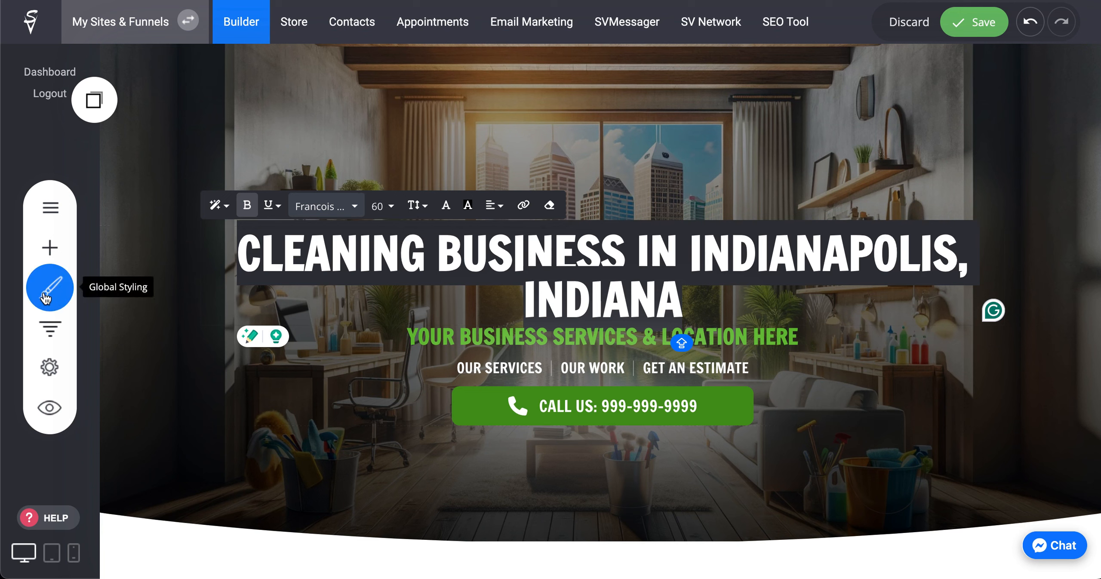
# - Set the hero heading's text colour to white and start a new line before "Indianapolis"
pyautogui.click(446, 205)
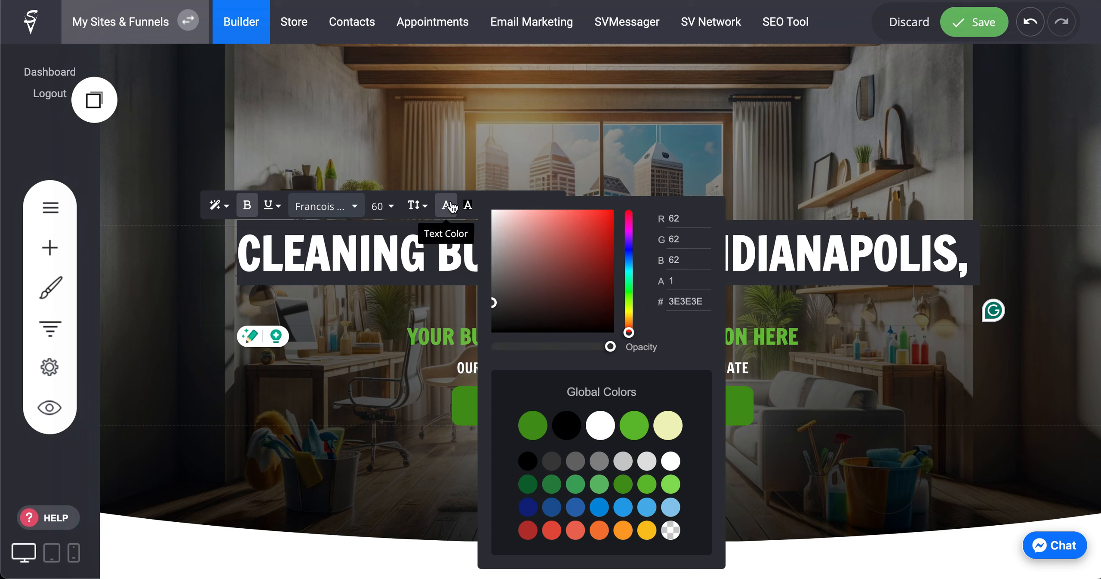
pyautogui.click(852, 293)
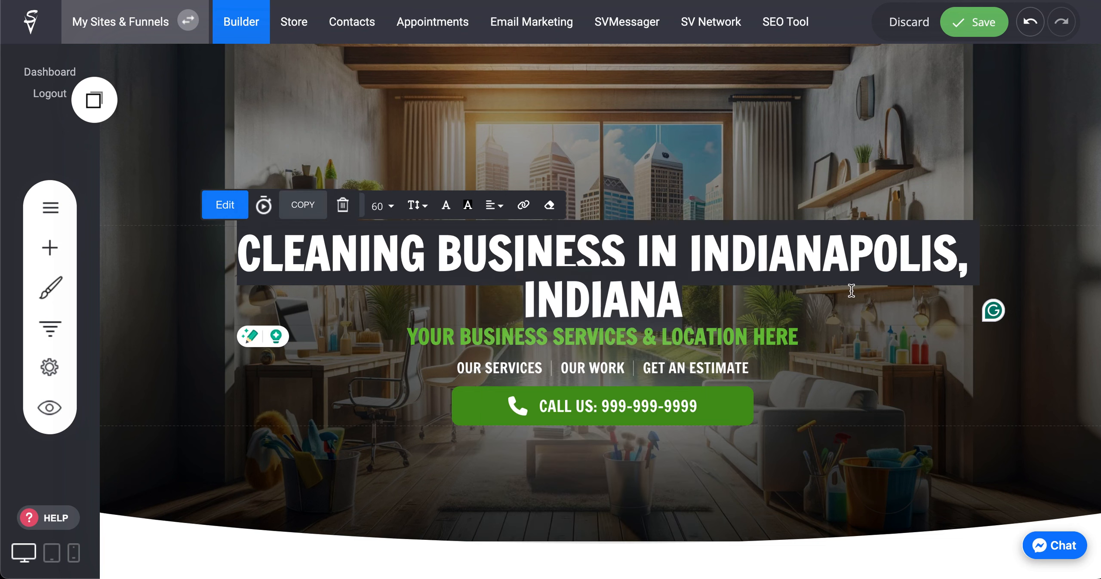
pyautogui.click(690, 257)
pyautogui.press('Return')
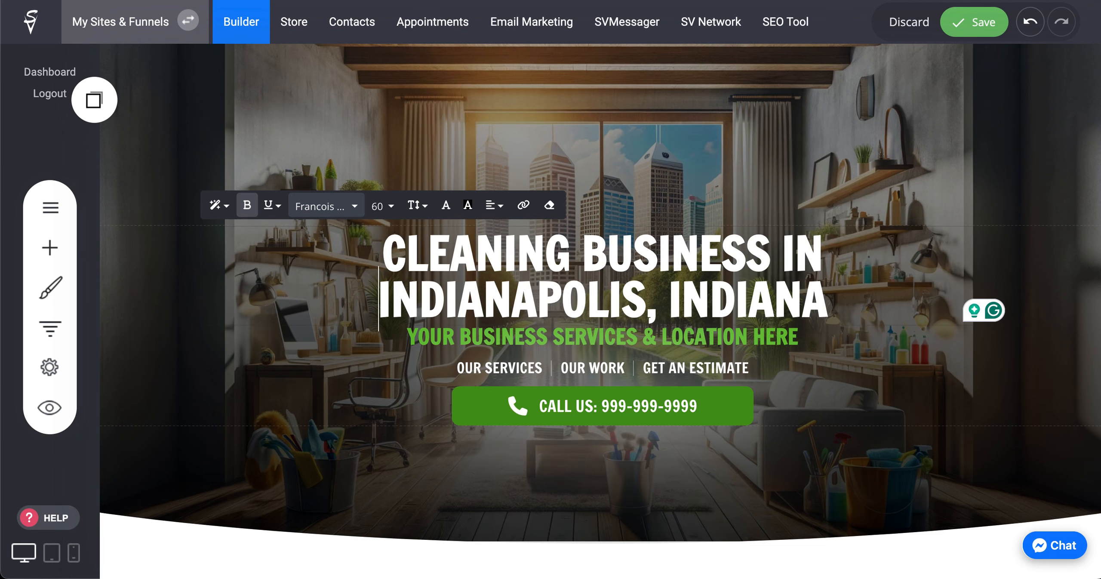
pyautogui.click(844, 138)
# - Set the font size of both hero heading lines to 72
pyautogui.click(832, 283)
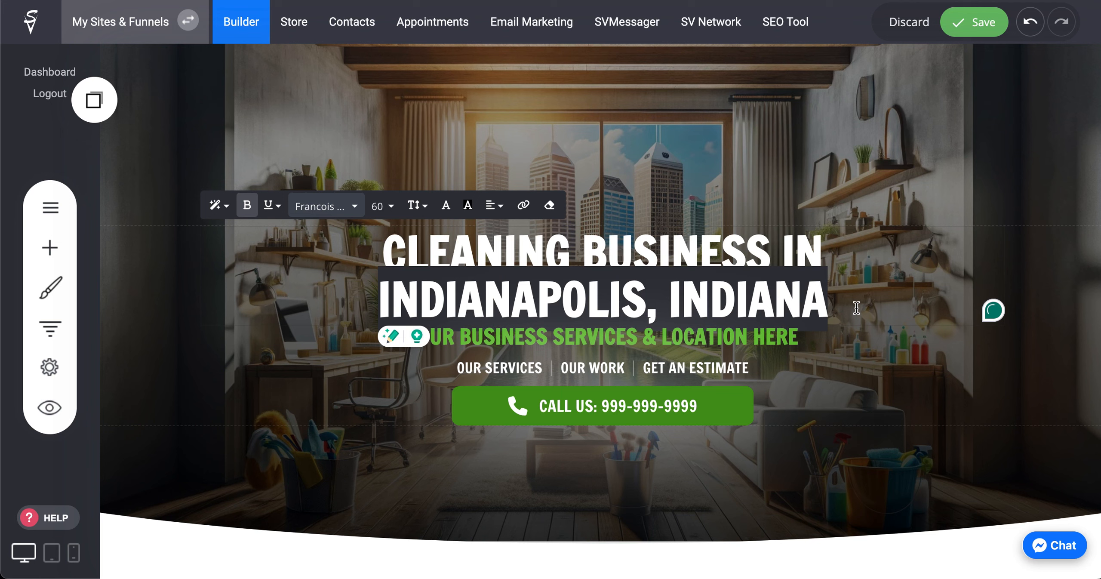
pyautogui.click(382, 206)
pyautogui.click(400, 373)
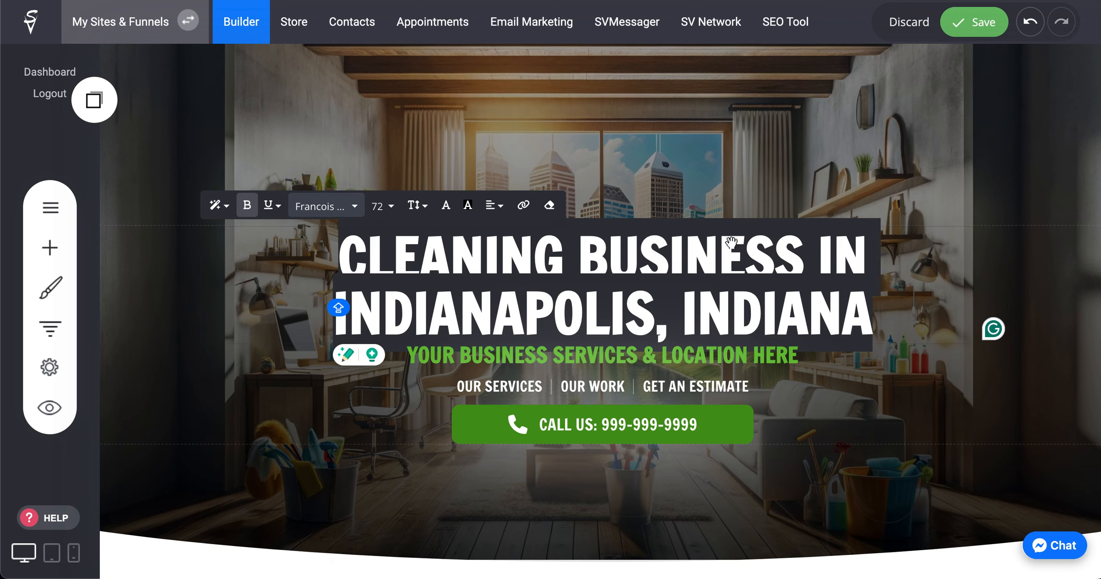
pyautogui.click(906, 319)
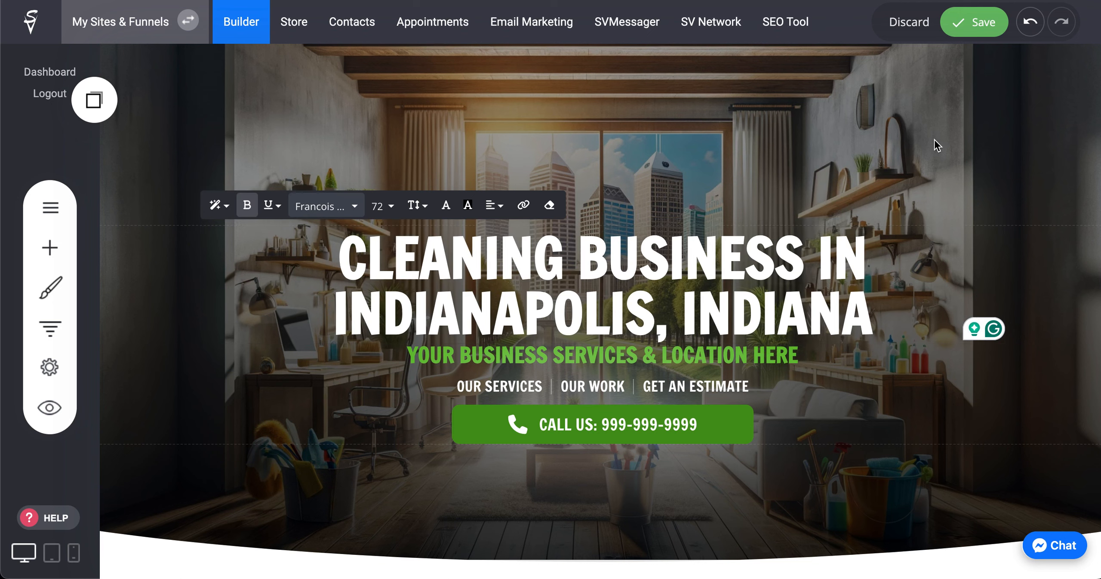
pyautogui.click(524, 358)
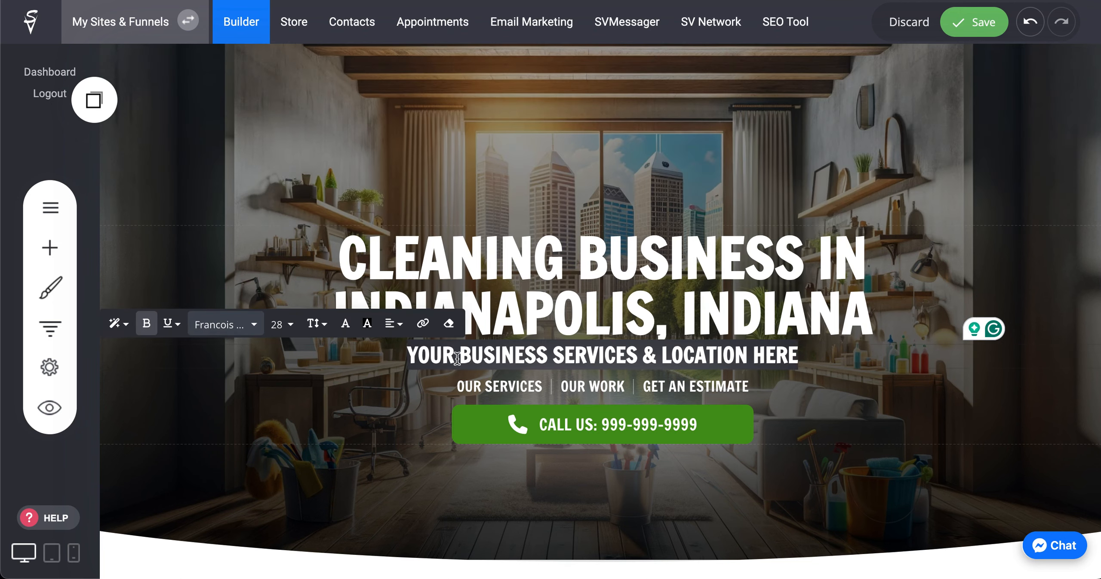
pyautogui.click(569, 107)
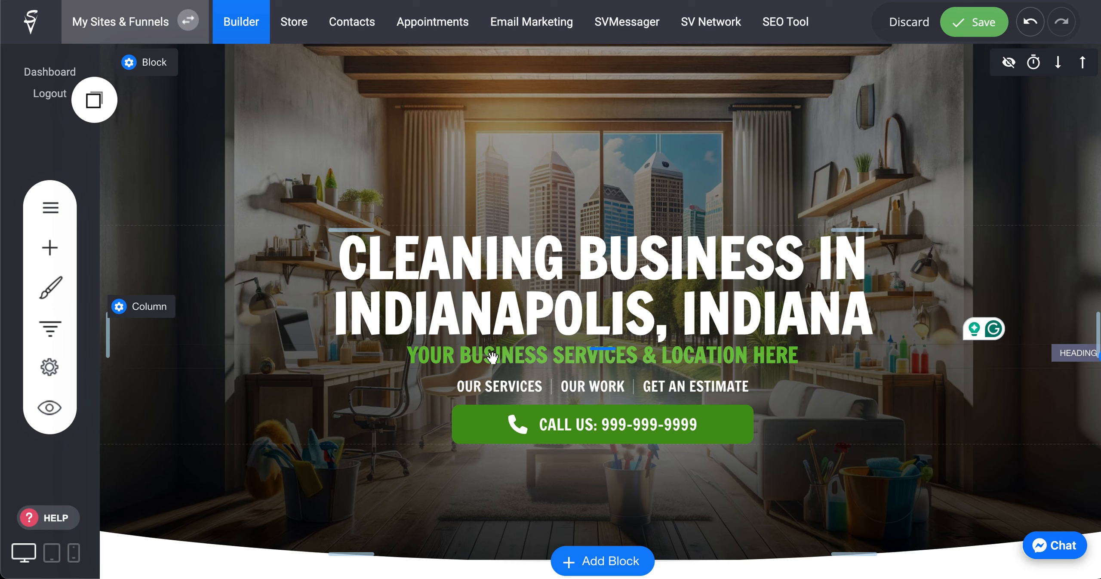
pyautogui.click(145, 314)
pyautogui.click(589, 105)
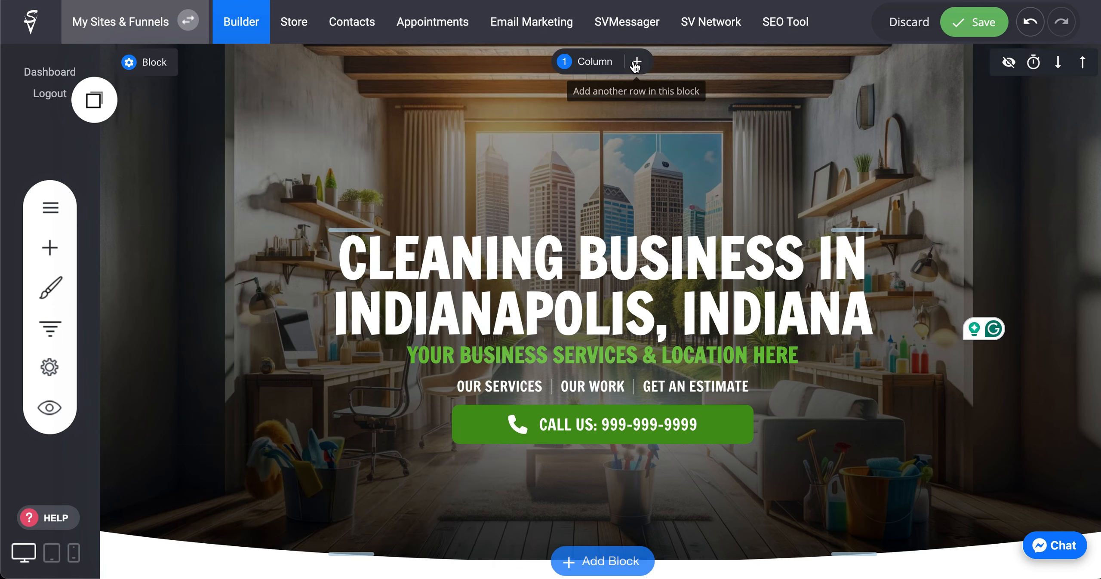
# - Add another row to the hero block and split it into five columns
pyautogui.click(636, 63)
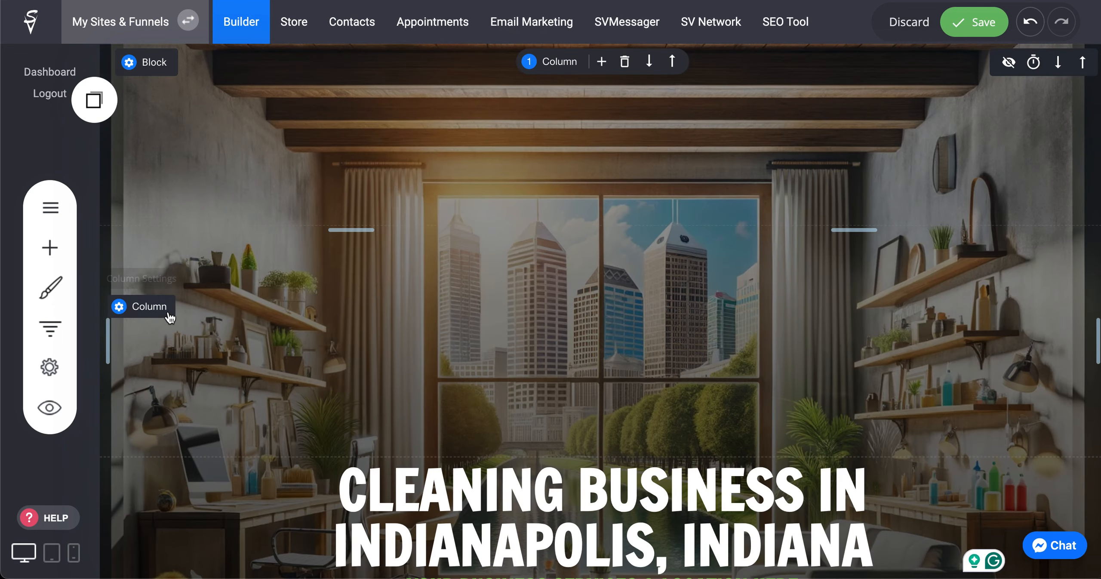
pyautogui.click(160, 315)
pyautogui.click(631, 215)
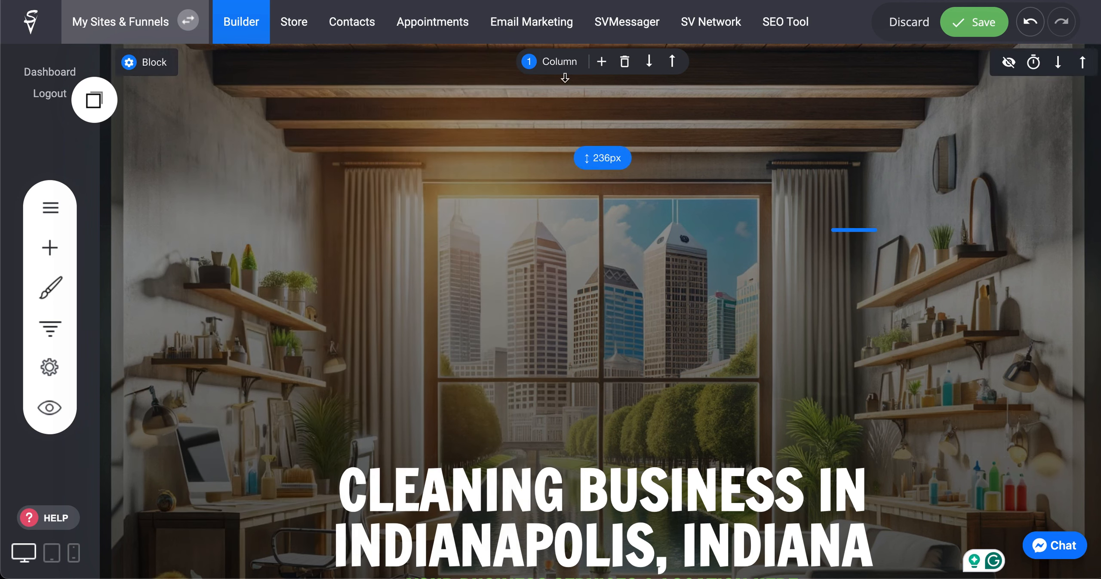
pyautogui.click(570, 74)
pyautogui.click(673, 135)
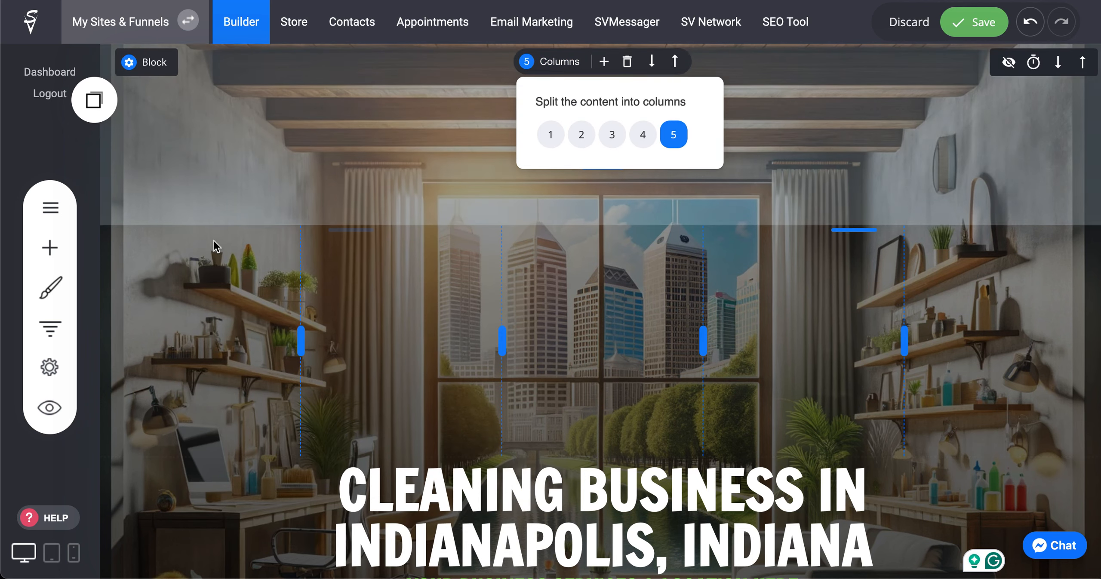
# - Delete the five-column row from the hero block
pyautogui.click(627, 62)
pyautogui.click(634, 311)
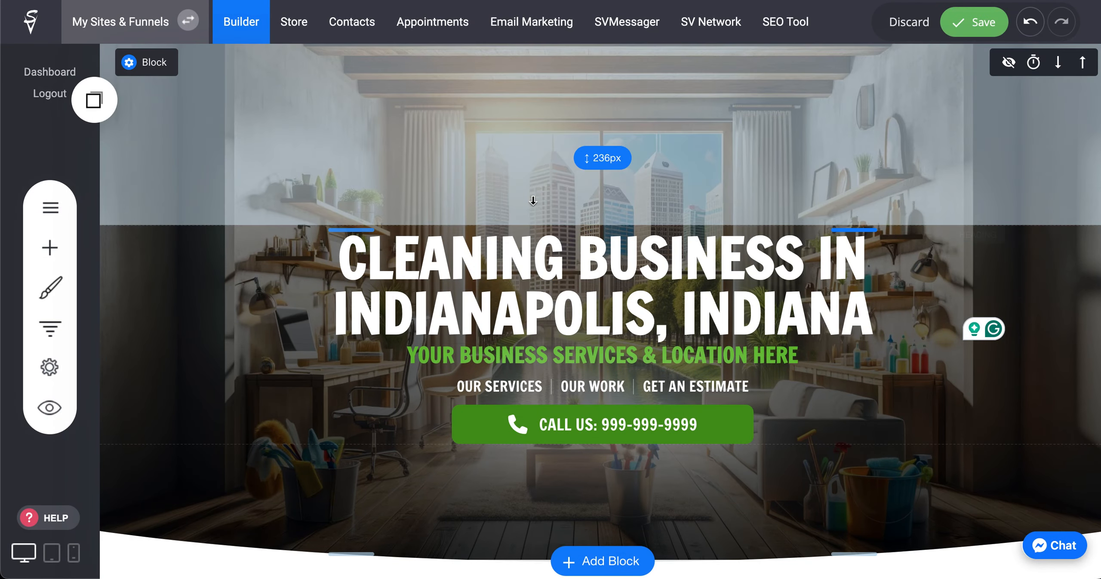
# - Replace the placeholder subheading under the hero heading with "PROFESSIONAL CLEANING SERVICES IN INDY..."
pyautogui.tripleClick(472, 363)
pyautogui.click(409, 357)
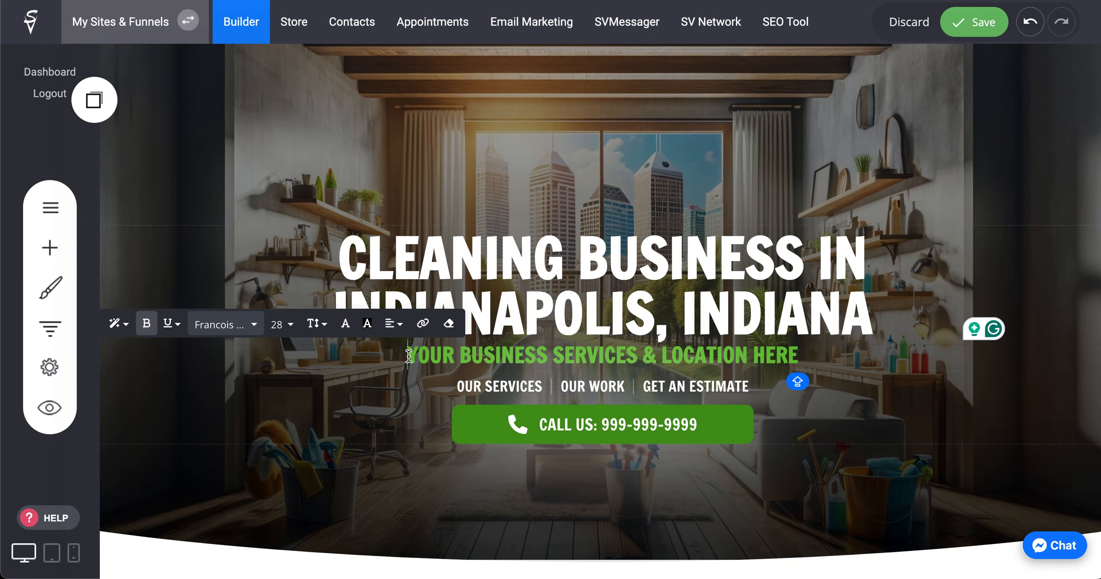
pyautogui.write('PROFESSIONAL CLEANING SERVICES IN INDY..')
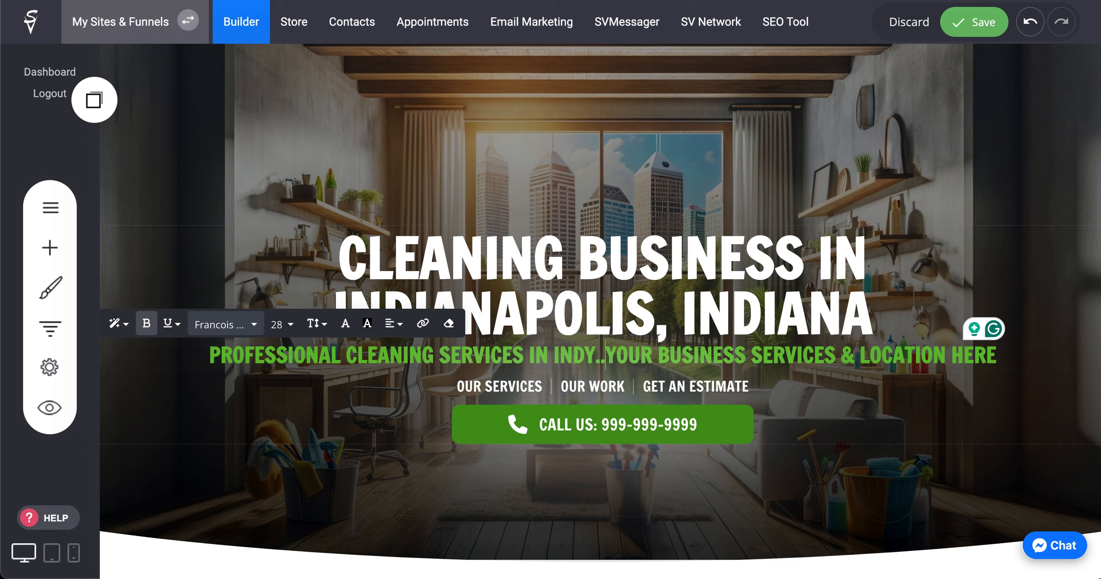
pyautogui.write('.')
pyautogui.moveTo(607, 355); pyautogui.dragTo(1084, 359)
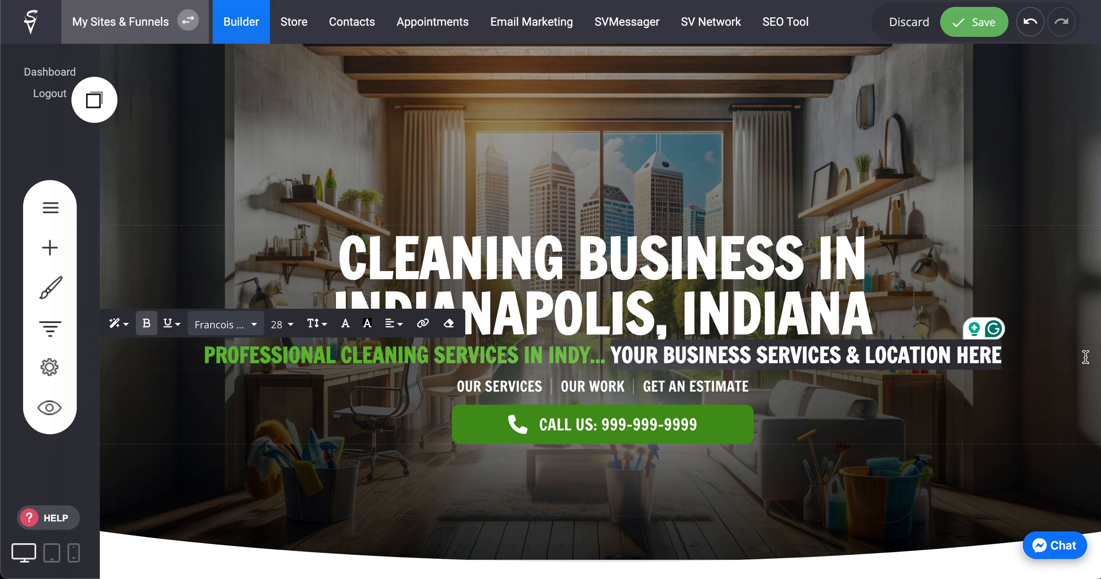
pyautogui.press('BackSpace')
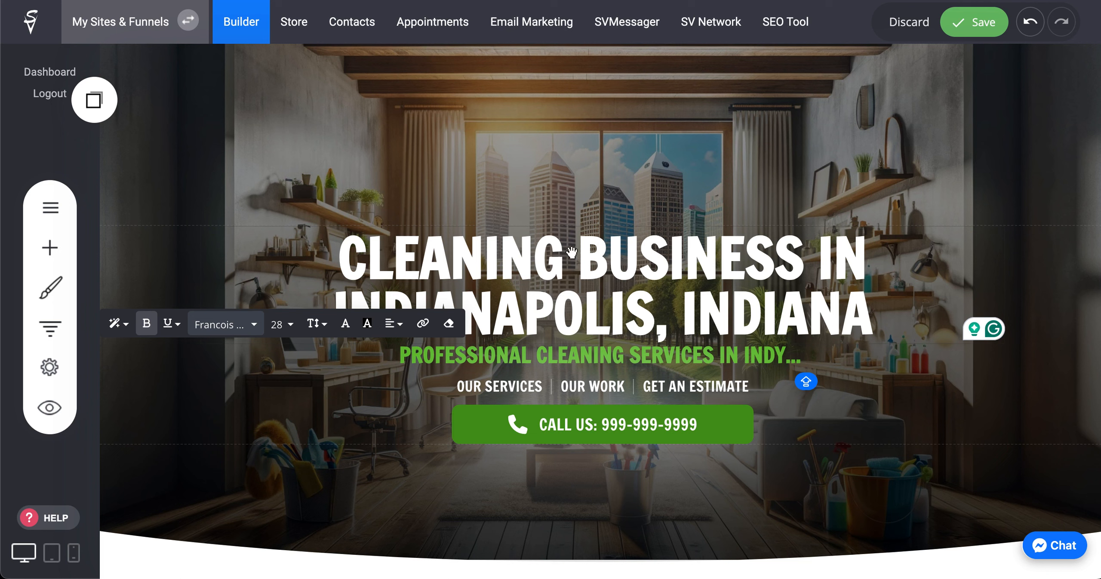
pyautogui.click(340, 258)
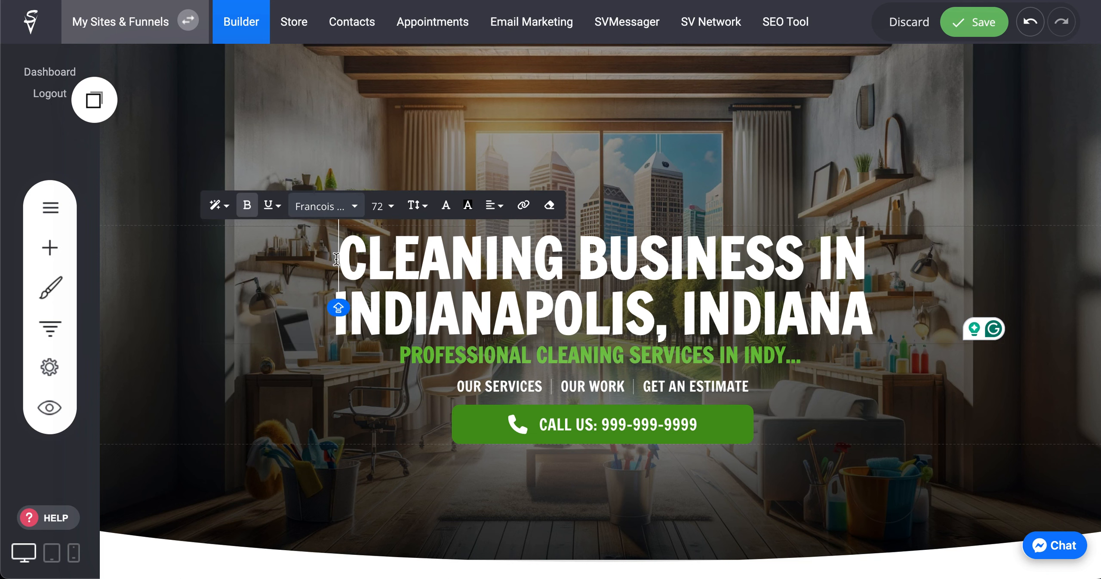
pyautogui.moveTo(337, 259); pyautogui.dragTo(947, 325)
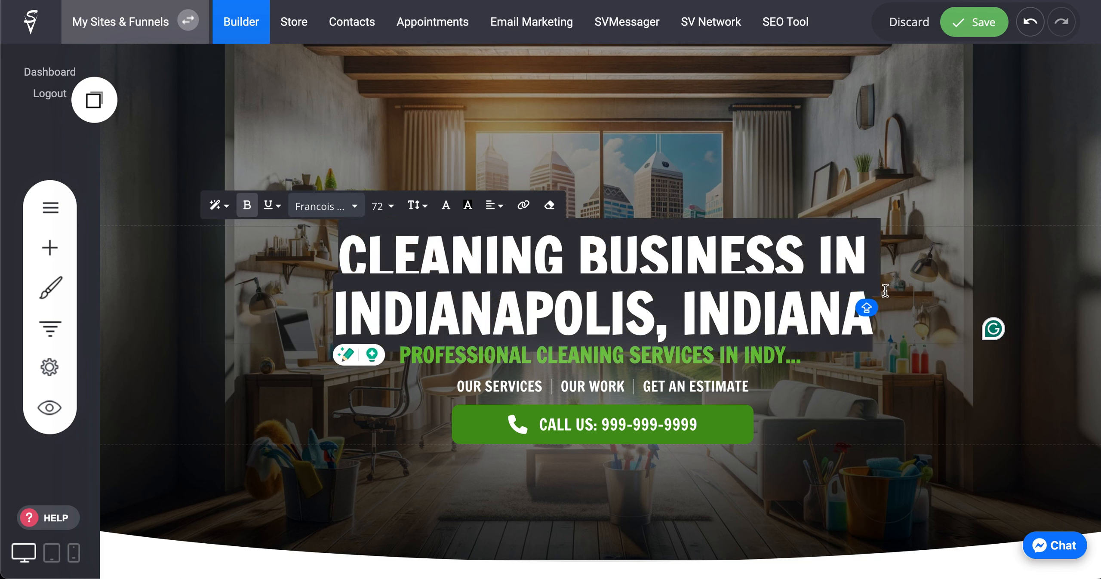
pyautogui.click(882, 295)
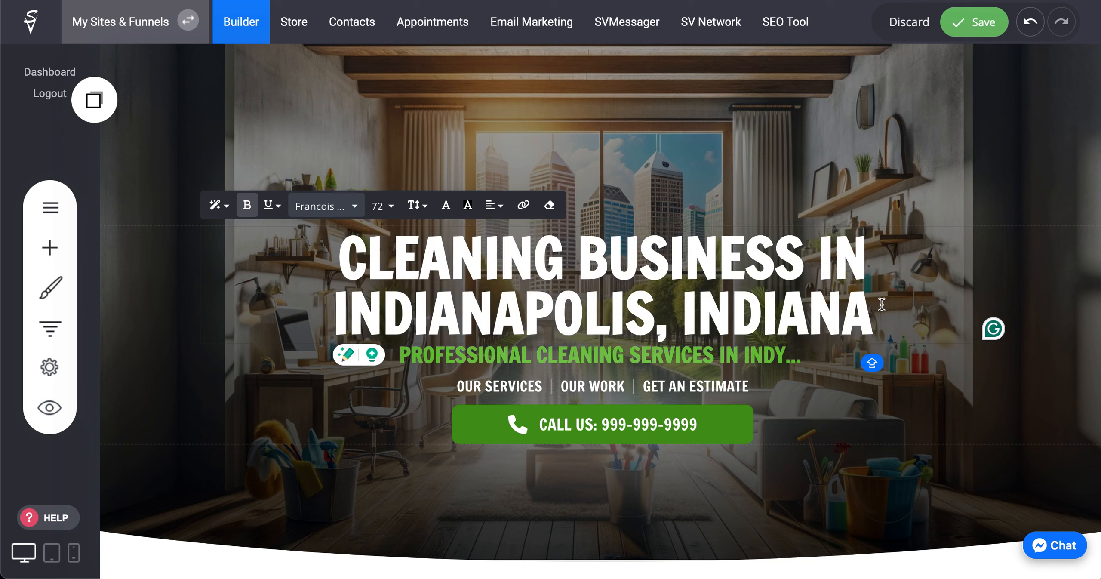
# - Examine the hero menu's items and the link types offered for a new menu item, without adding one
pyautogui.click(499, 395)
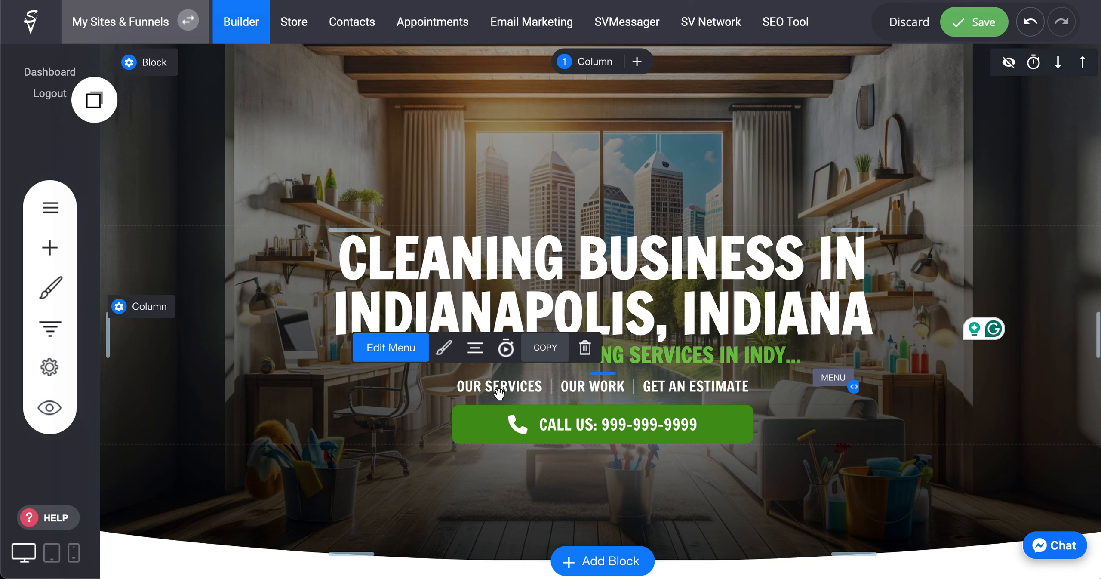
pyautogui.click(387, 348)
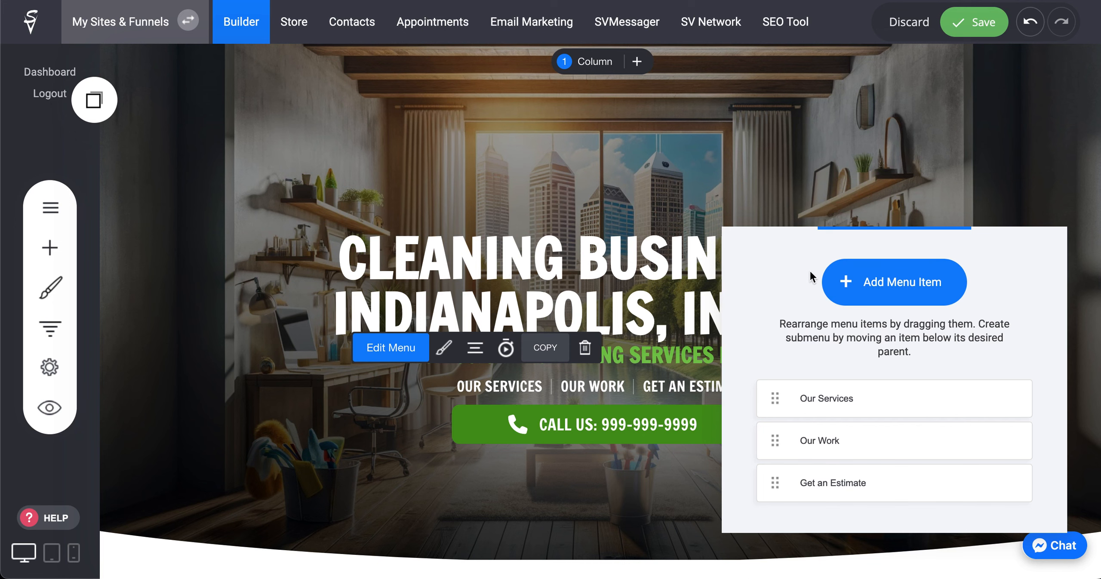
pyautogui.click(860, 282)
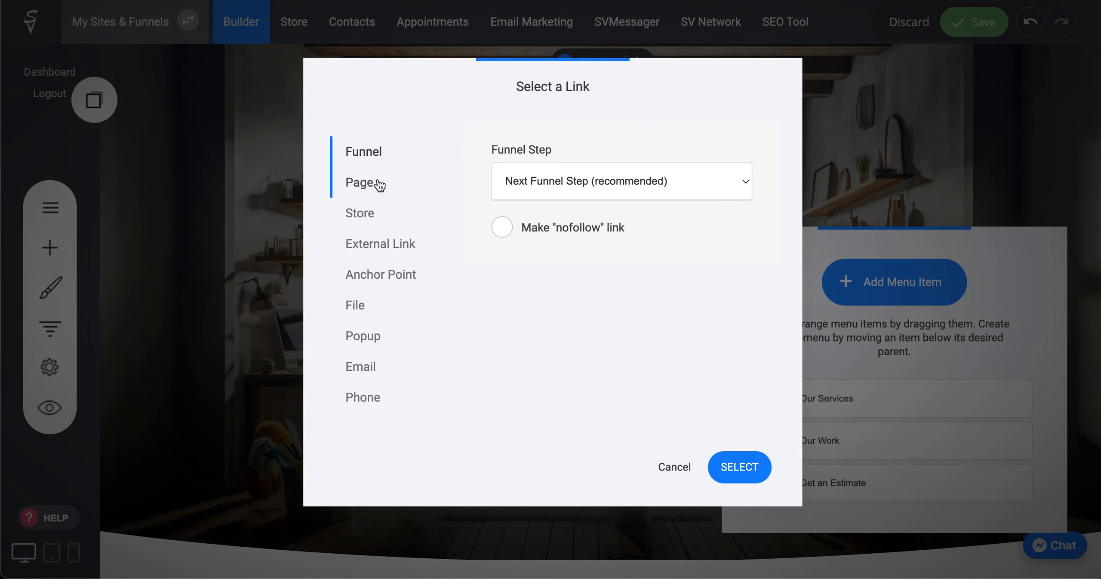
pyautogui.click(378, 184)
pyautogui.click(361, 214)
pyautogui.click(400, 246)
pyautogui.click(364, 182)
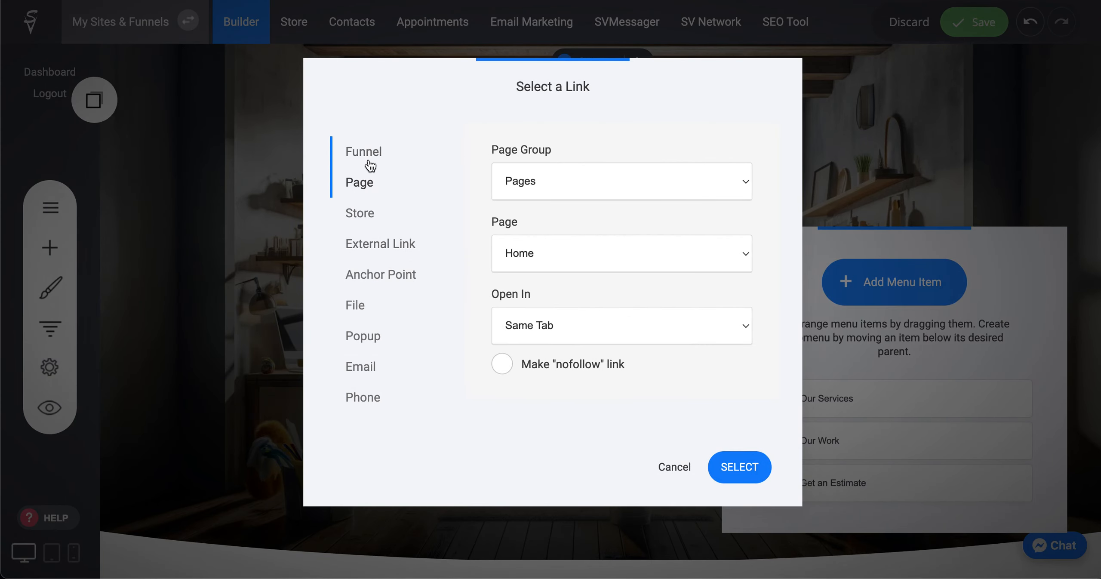
pyautogui.click(377, 153)
pyautogui.click(670, 467)
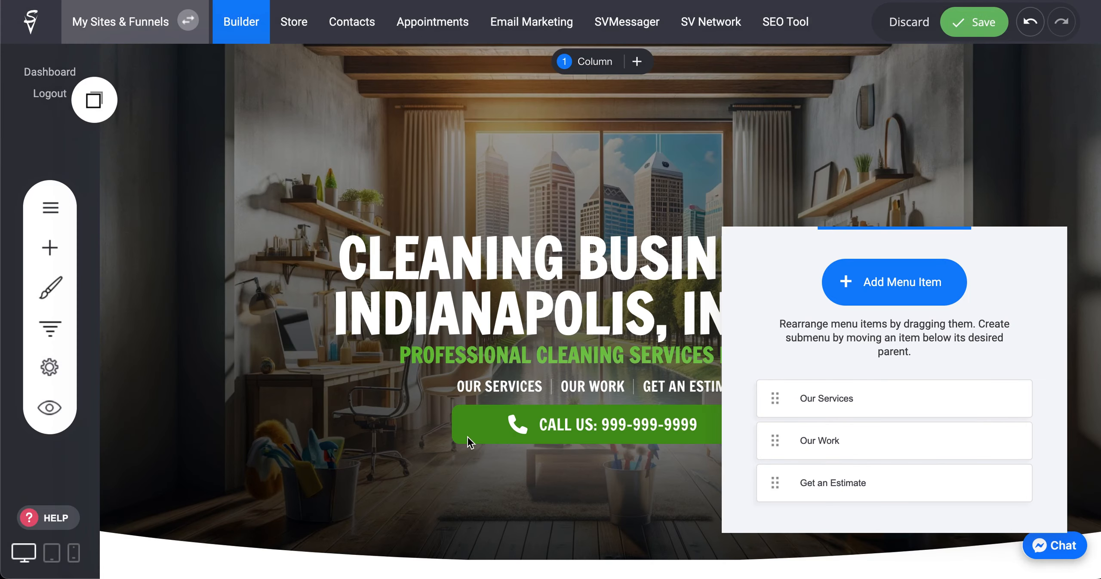
pyautogui.click(590, 390)
# - Delete the "Call Us" button widget and restore it beneath the hero menu
pyautogui.click(550, 430)
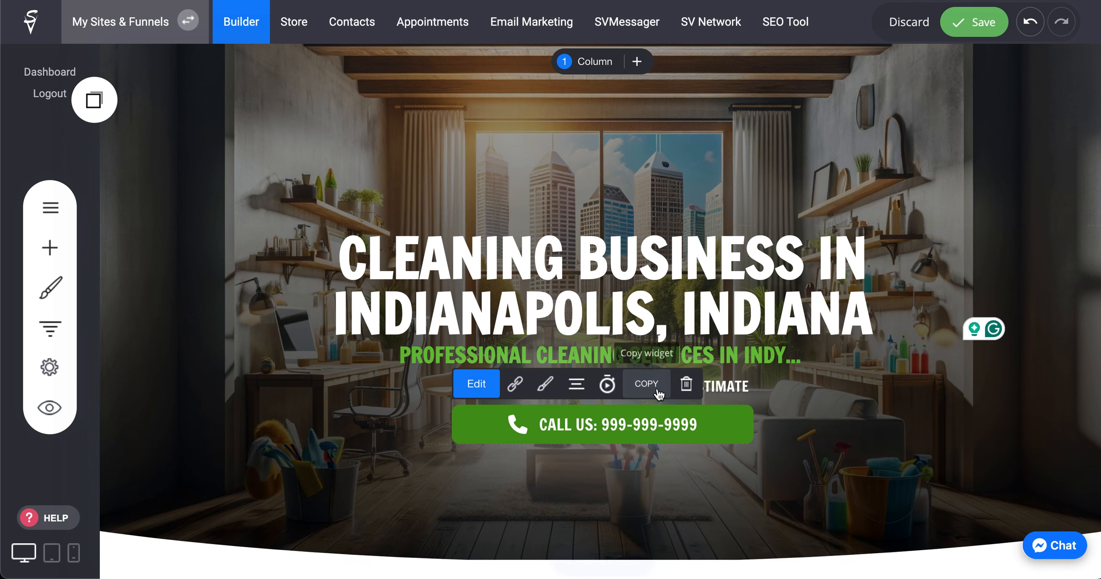
pyautogui.click(686, 384)
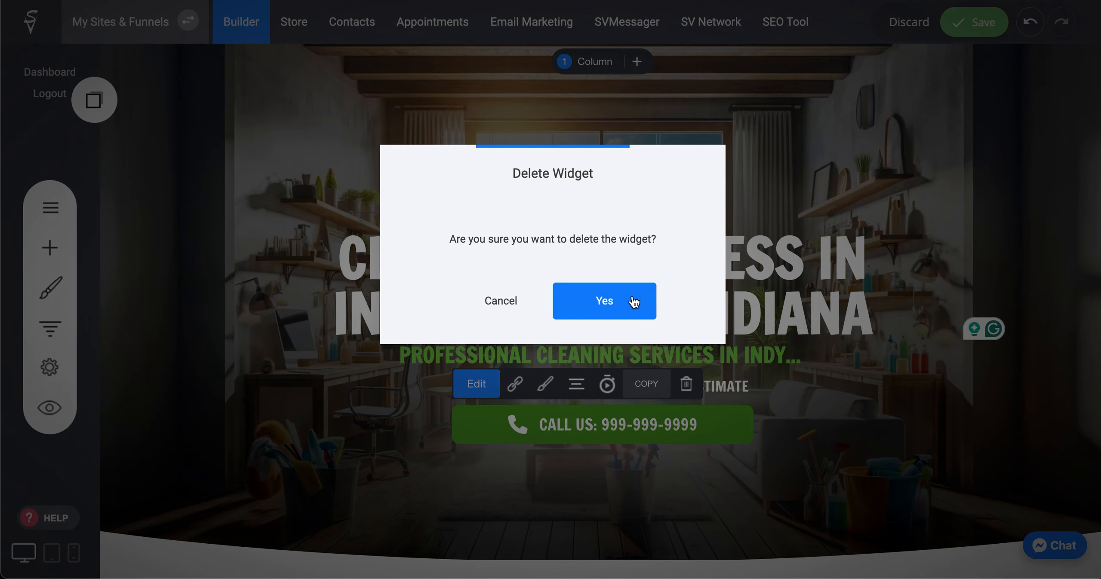
pyautogui.click(634, 302)
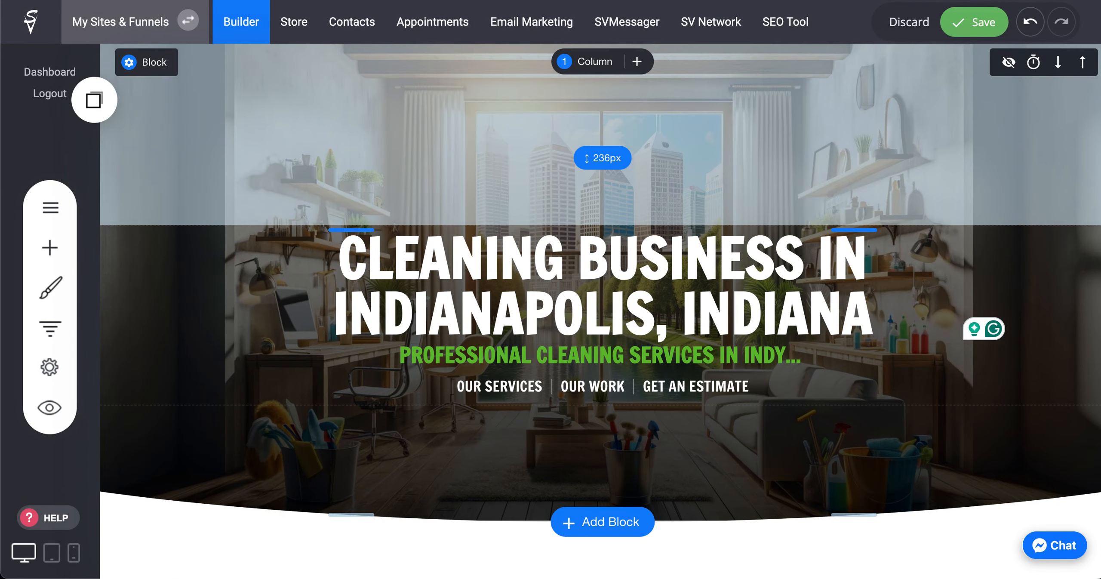
pyautogui.moveTo(95, 101); pyautogui.dragTo(603, 404)
# - Try light green, cream and black from the global colours as the call button's colour
pyautogui.click(545, 384)
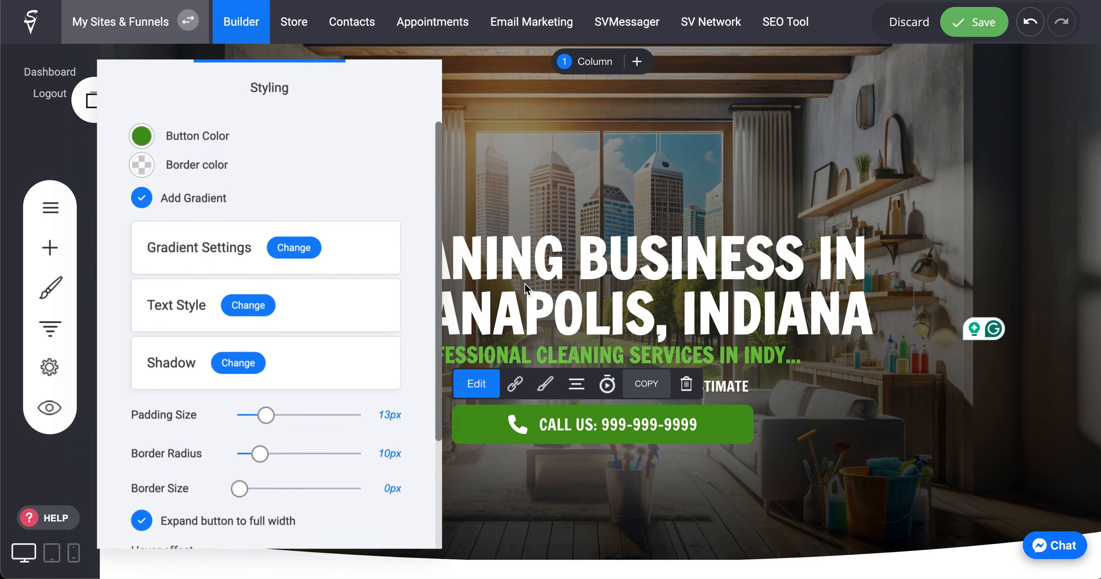
pyautogui.click(141, 137)
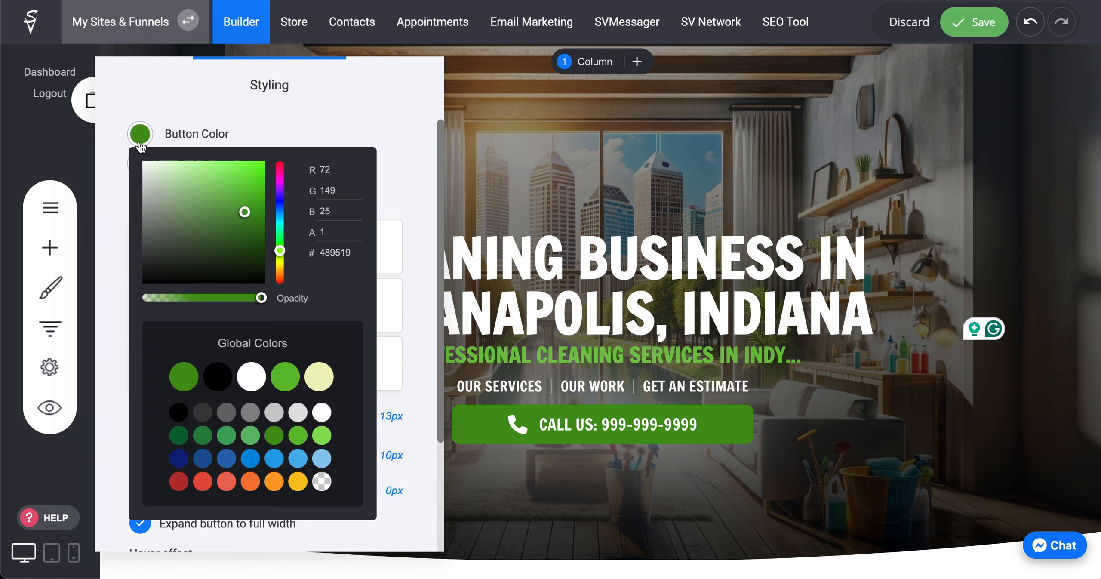
pyautogui.click(217, 378)
pyautogui.click(285, 379)
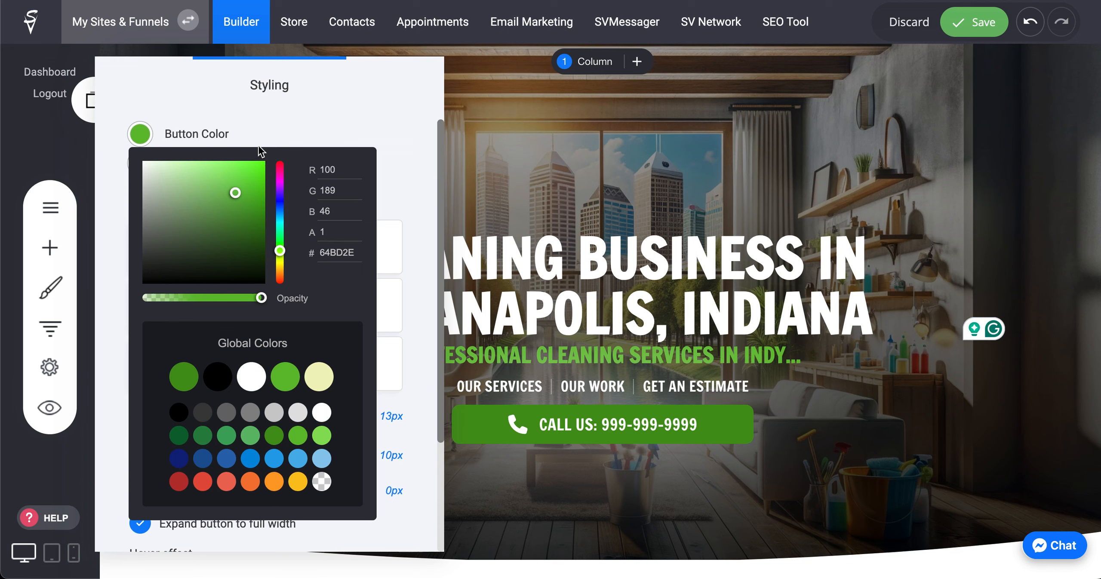
pyautogui.moveTo(261, 298); pyautogui.dragTo(256, 297)
pyautogui.click(317, 381)
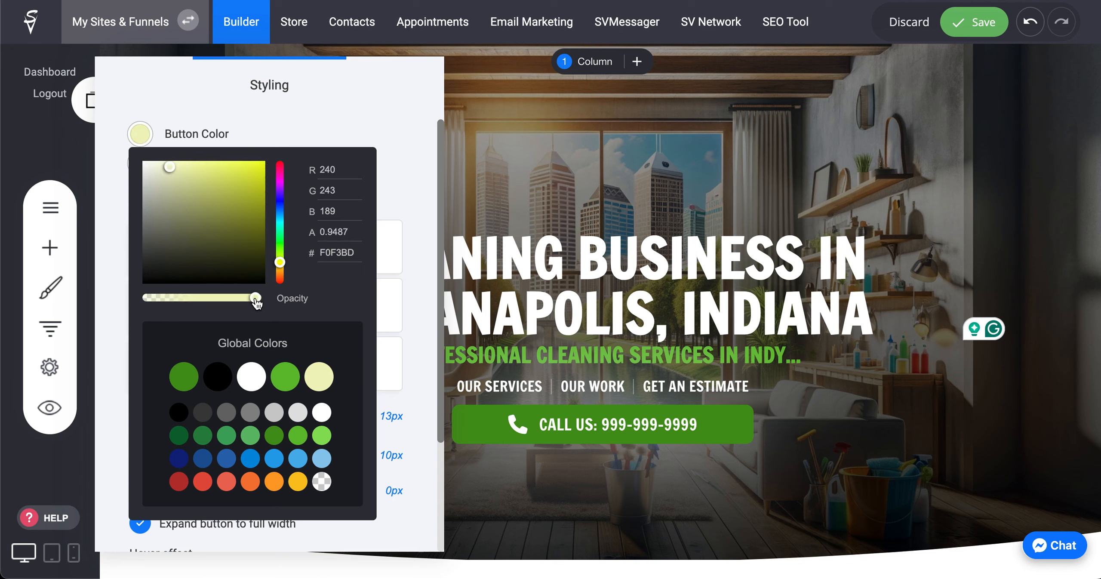
pyautogui.click(242, 379)
pyautogui.click(218, 377)
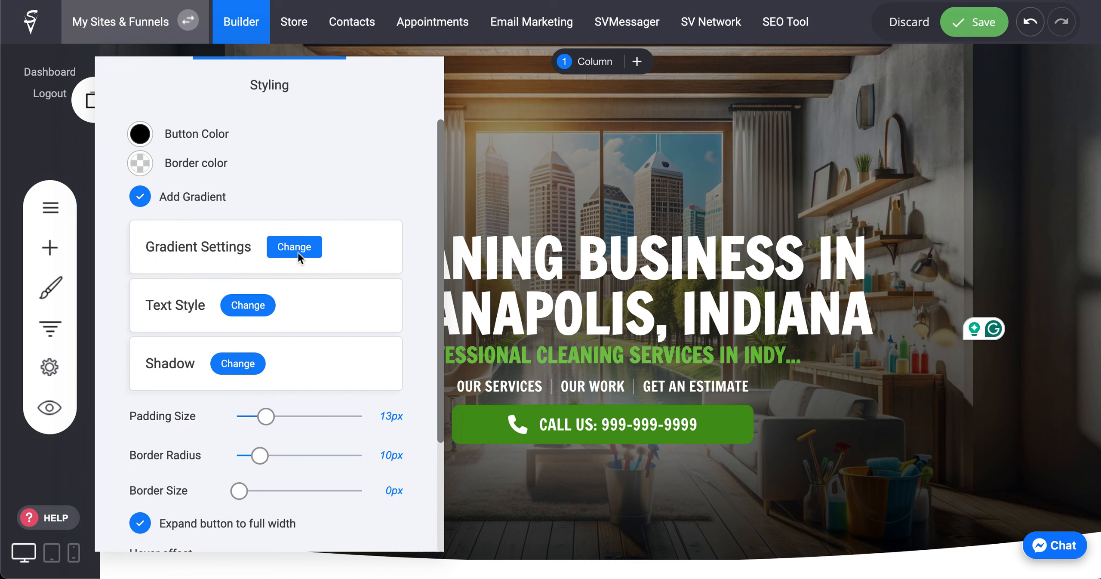
# - Turn off the call button's gradient and set its button colour to white
pyautogui.click(298, 252)
pyautogui.click(443, 146)
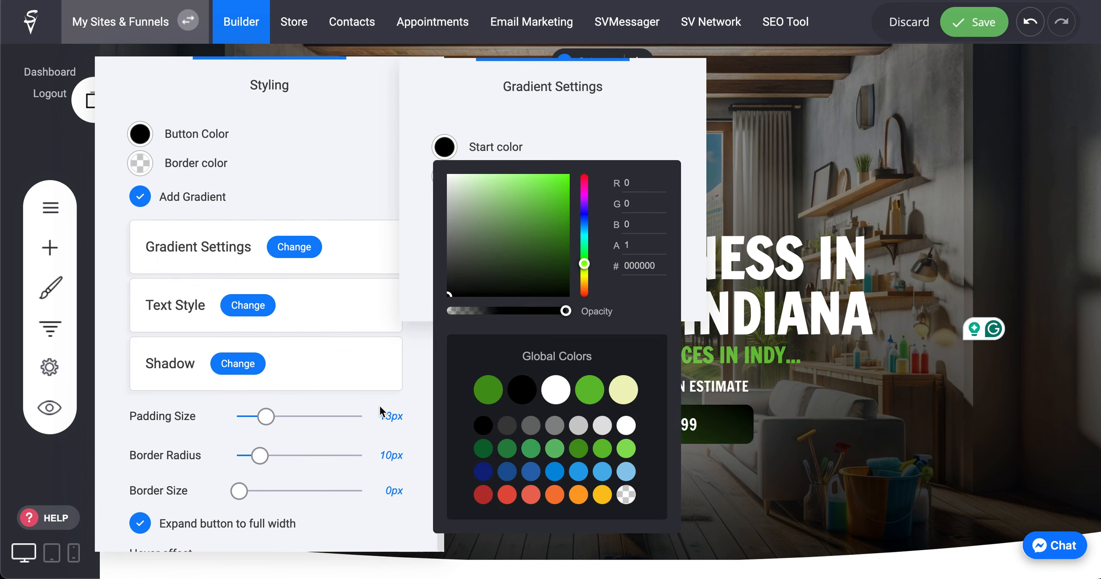
pyautogui.click(134, 192)
pyautogui.click(142, 205)
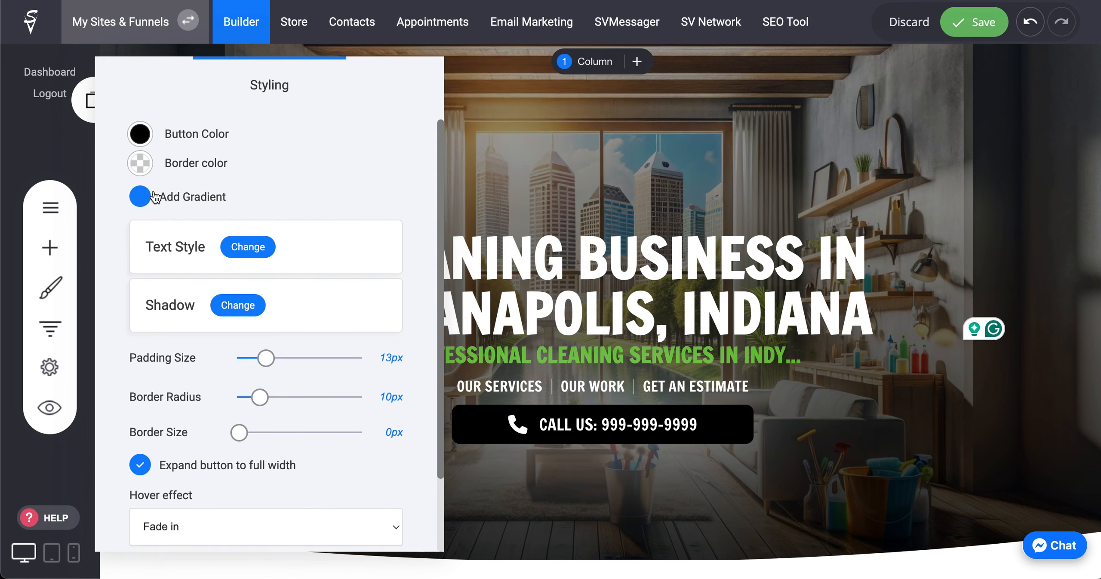
pyautogui.click(140, 135)
pyautogui.click(250, 377)
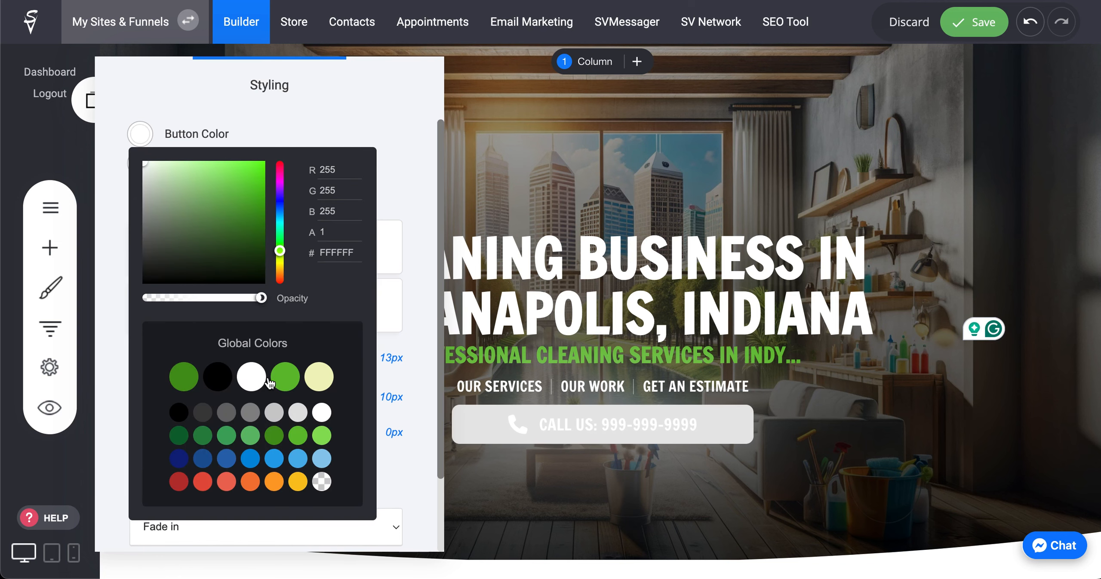
pyautogui.click(410, 124)
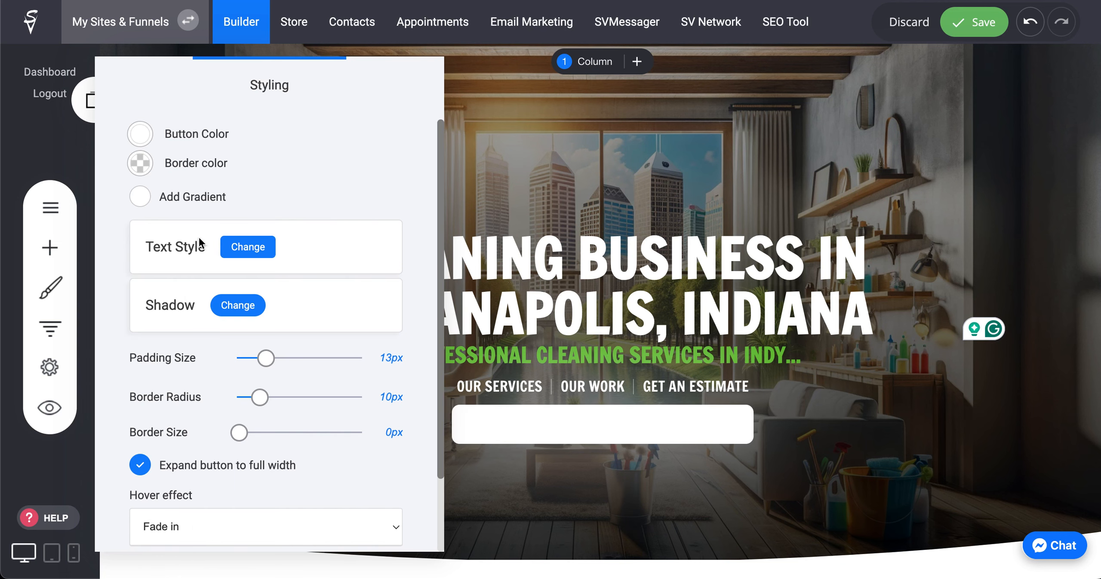
# - Set the call button's text colour to the dark green global colour 489519
pyautogui.click(224, 259)
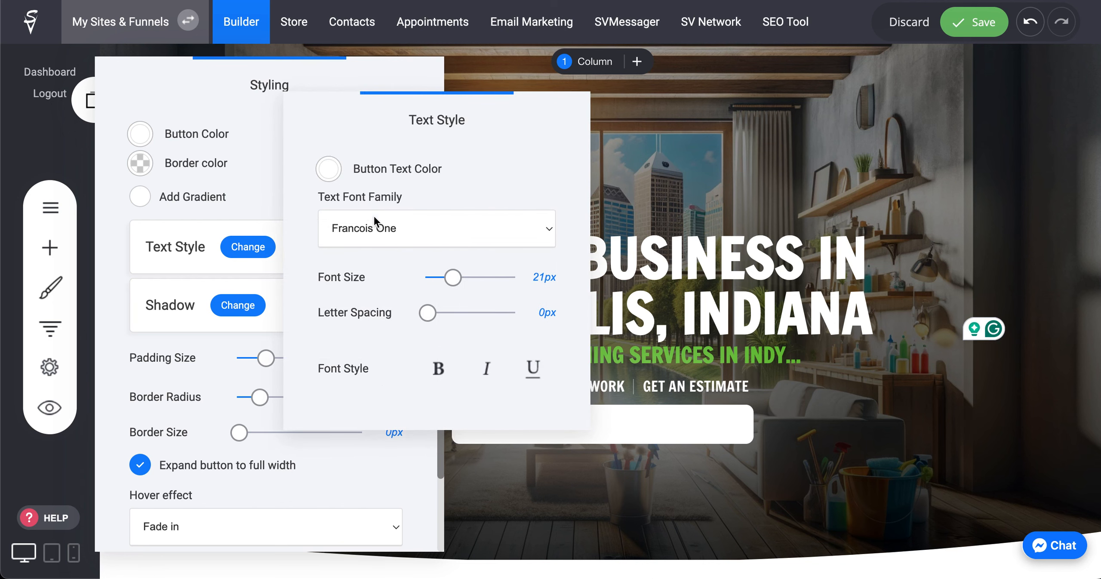
pyautogui.click(326, 168)
pyautogui.click(373, 414)
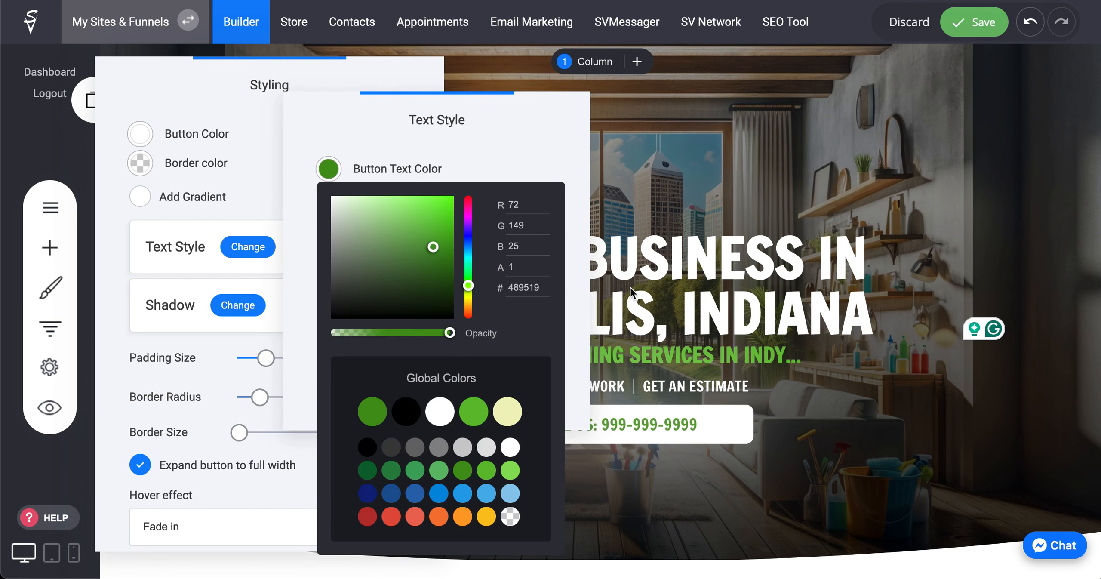
pyautogui.click(630, 287)
pyautogui.click(527, 408)
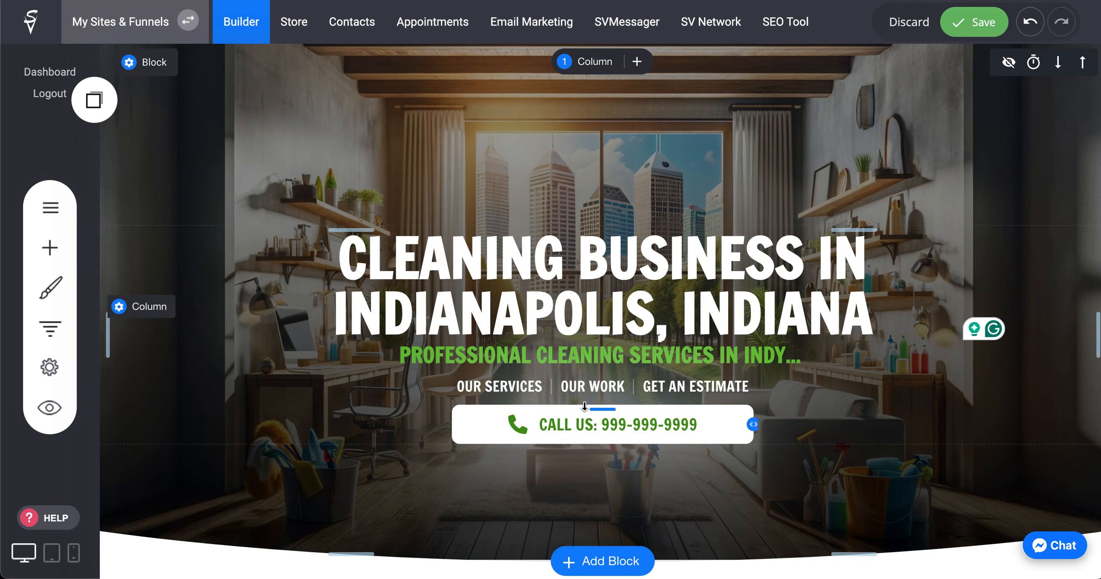
# - Set the start colour of the hero block's overlay gradient to white with 0.7725 opacity
pyautogui.scroll(-5, 589, 285)
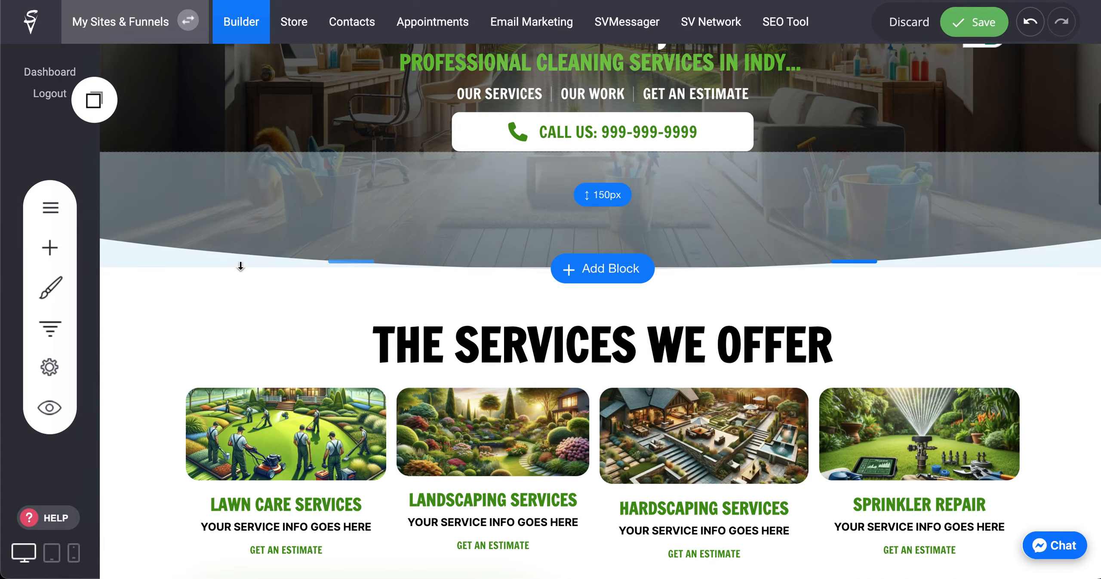
pyautogui.scroll(5, 290, 235)
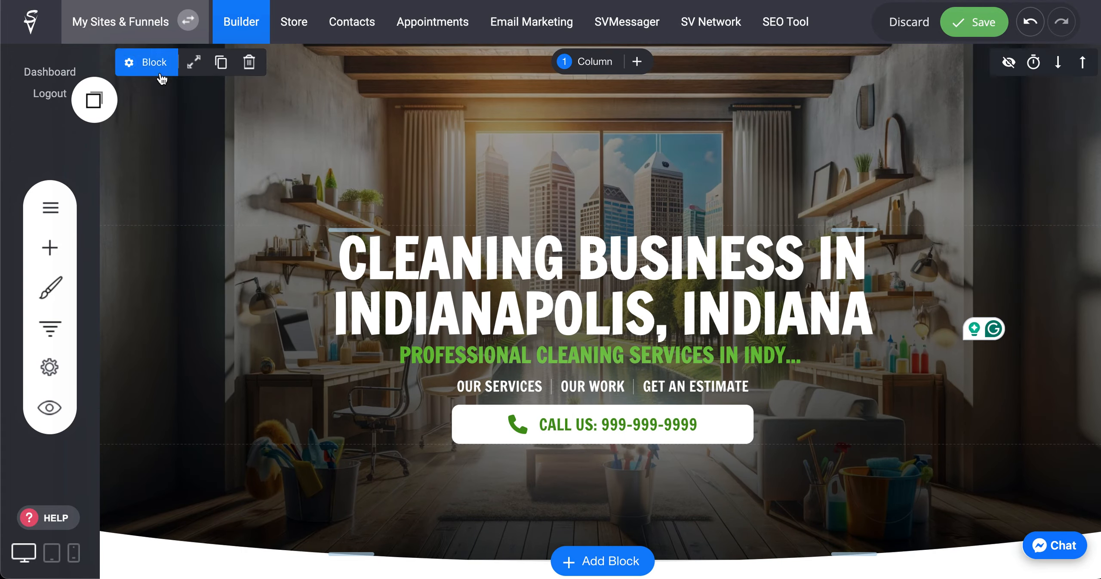
pyautogui.click(148, 62)
pyautogui.scroll(-4, 287, 418)
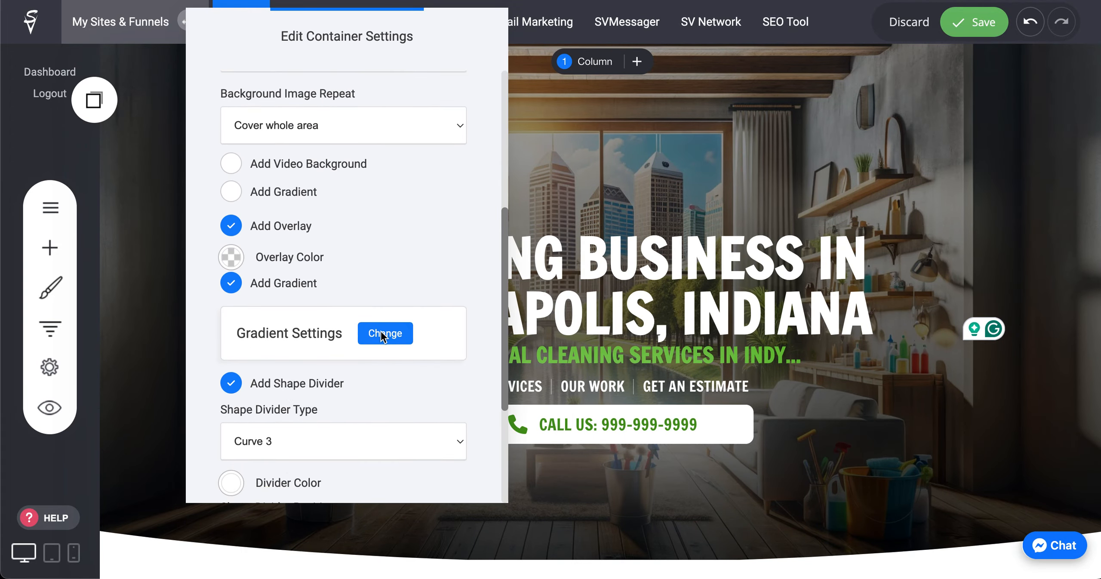
pyautogui.click(373, 334)
pyautogui.click(444, 149)
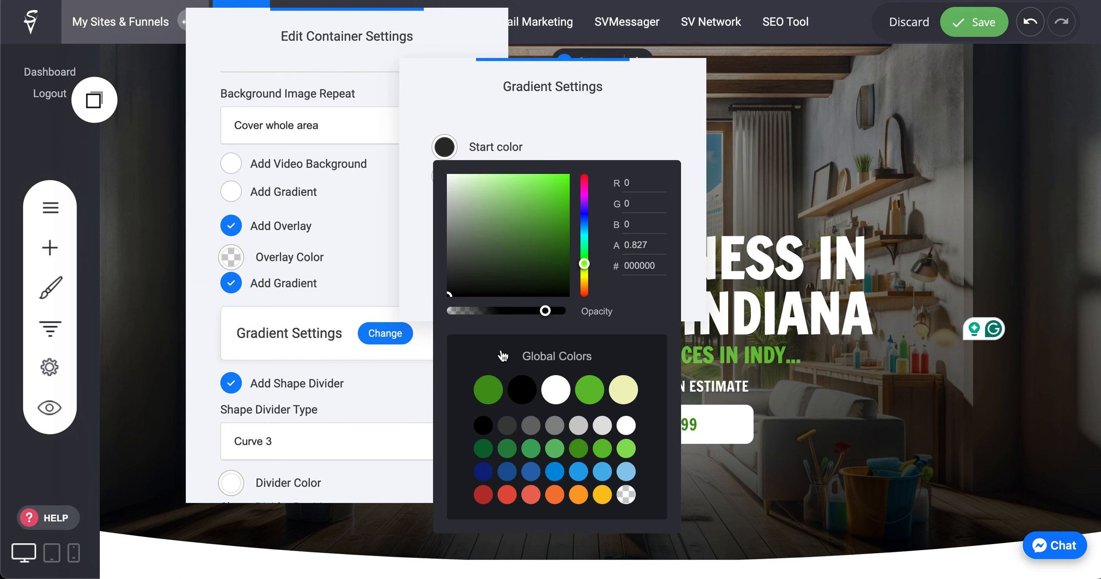
pyautogui.click(486, 392)
pyautogui.moveTo(566, 316); pyautogui.dragTo(476, 313)
pyautogui.click(559, 398)
pyautogui.moveTo(566, 310); pyautogui.dragTo(538, 318)
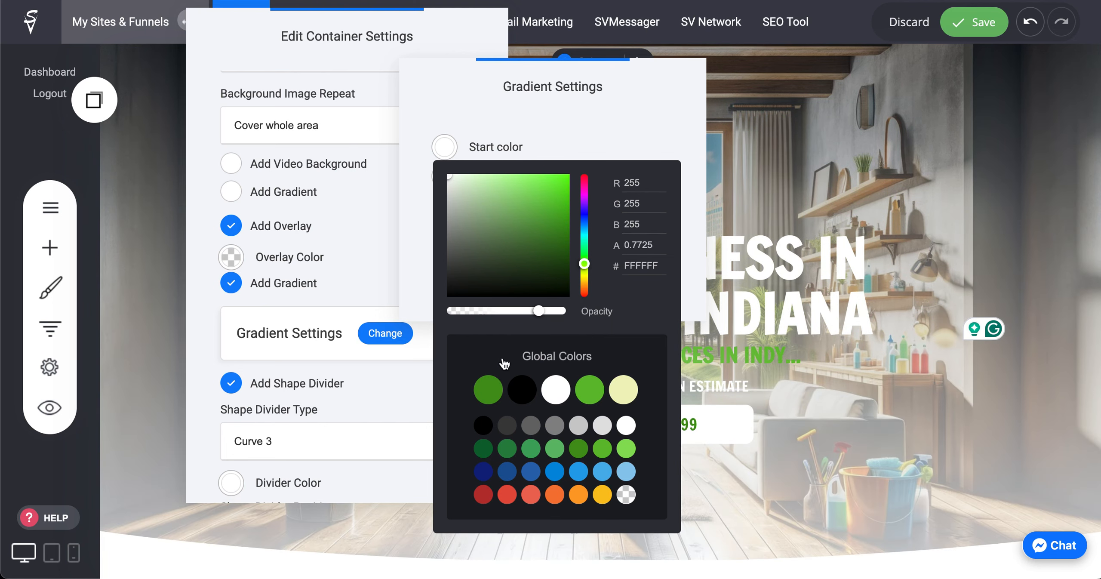